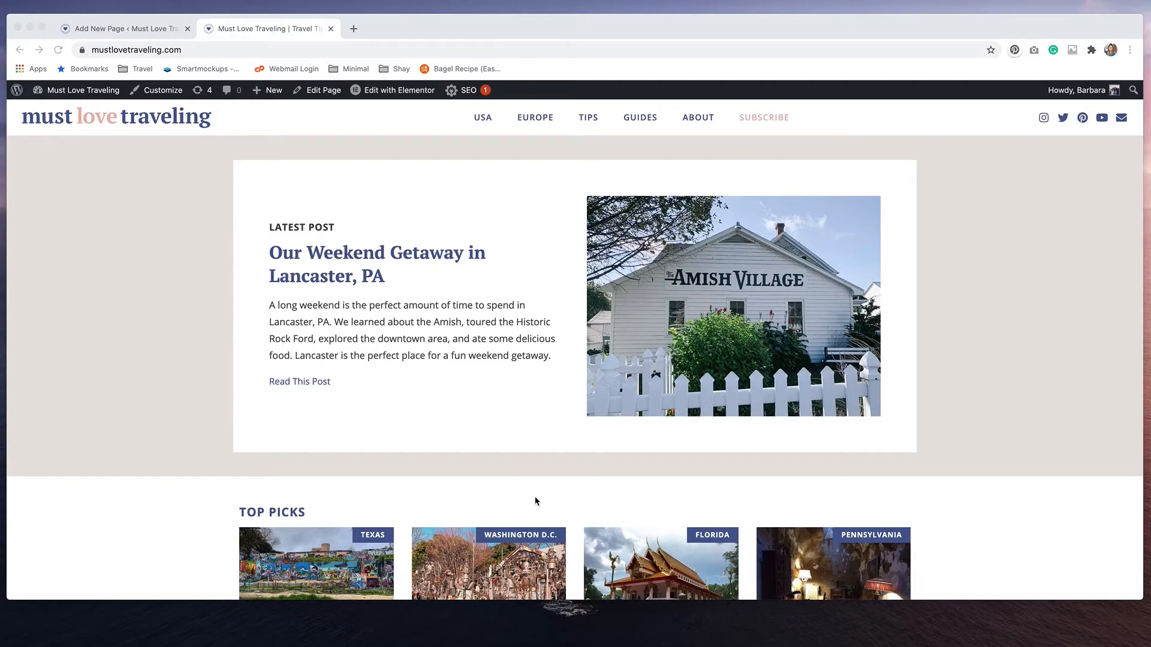
# Title the new WordPress page "Instagram" and open it for editing with Elementor
pyautogui.scroll(-20, 535, 501)
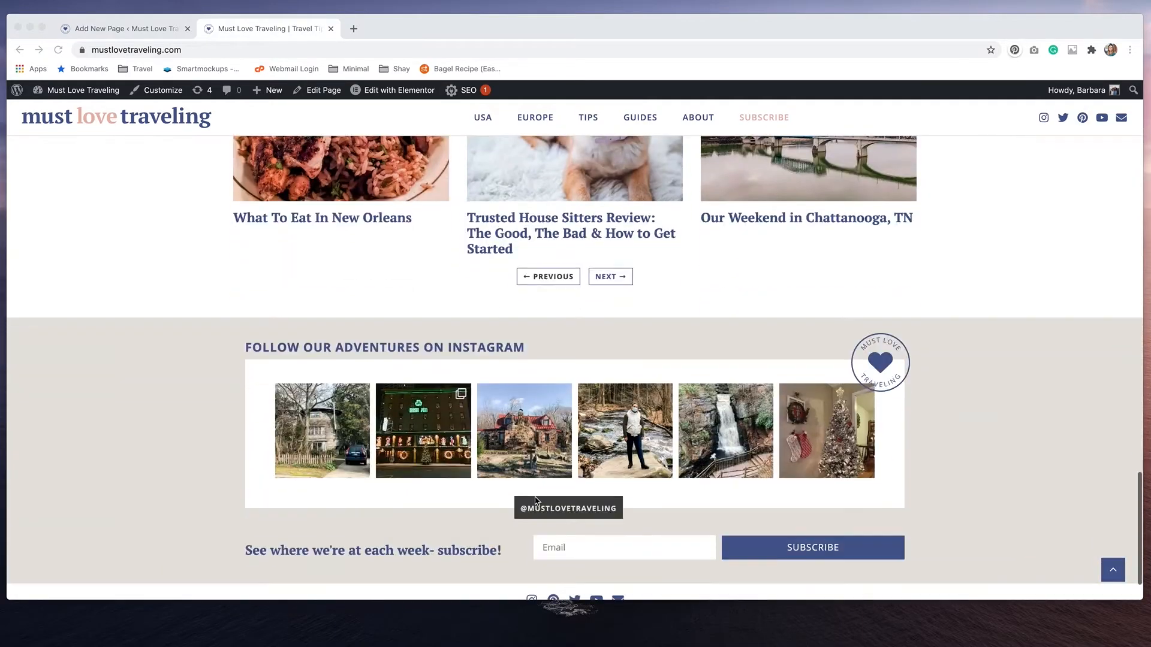
pyautogui.scroll(-1, 535, 501)
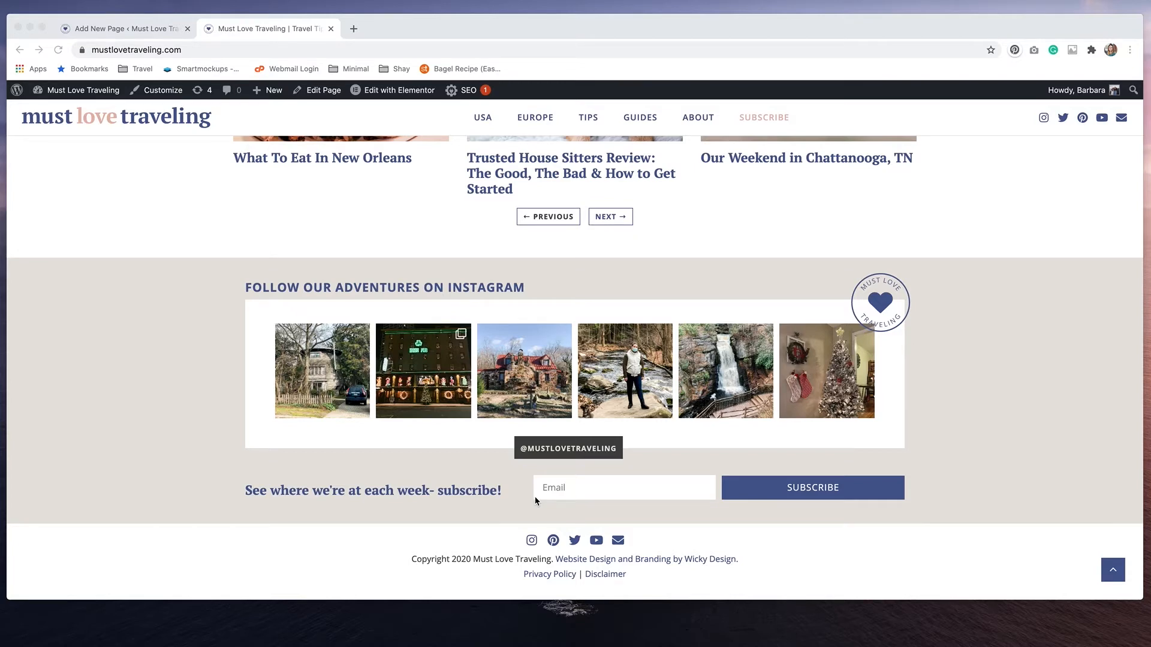
pyautogui.click(131, 30)
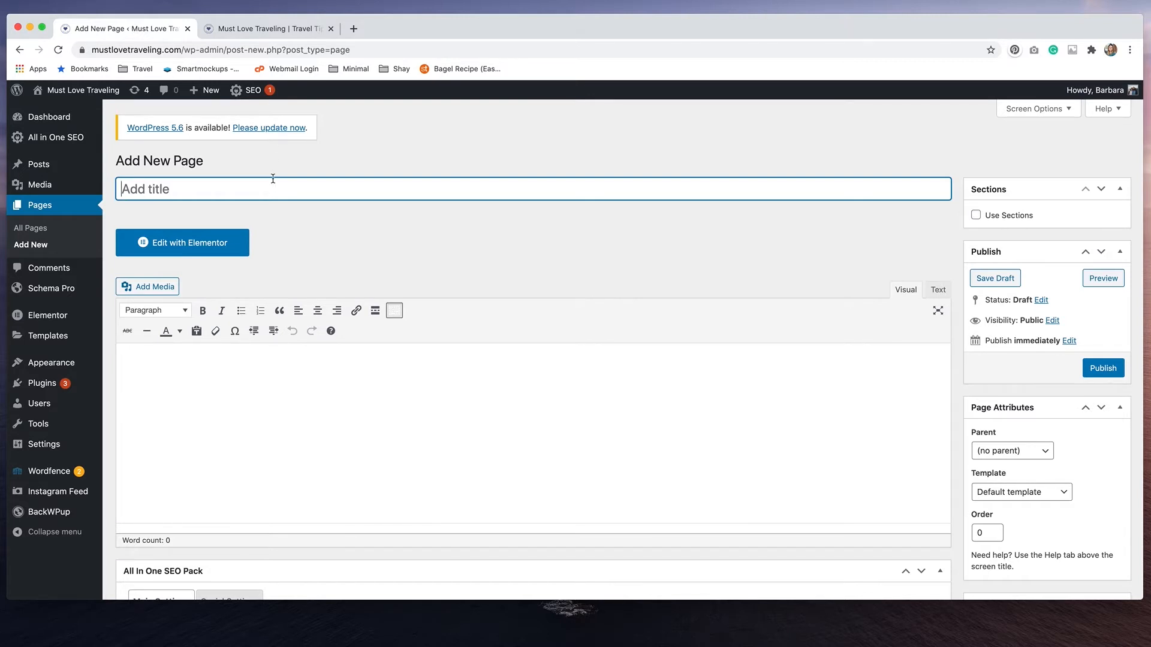
pyautogui.write('Instagram')
pyautogui.click(198, 244)
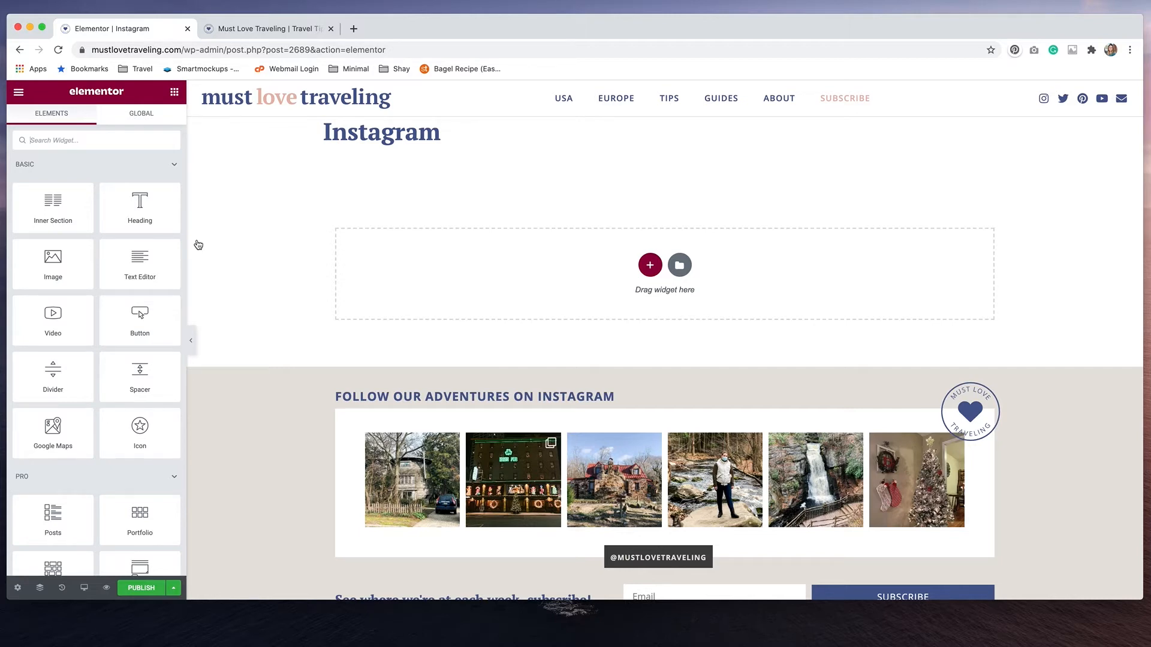
# Set the page layout of the Instagram page to Elementor Canvas in the page settings
pyautogui.click(109, 616)
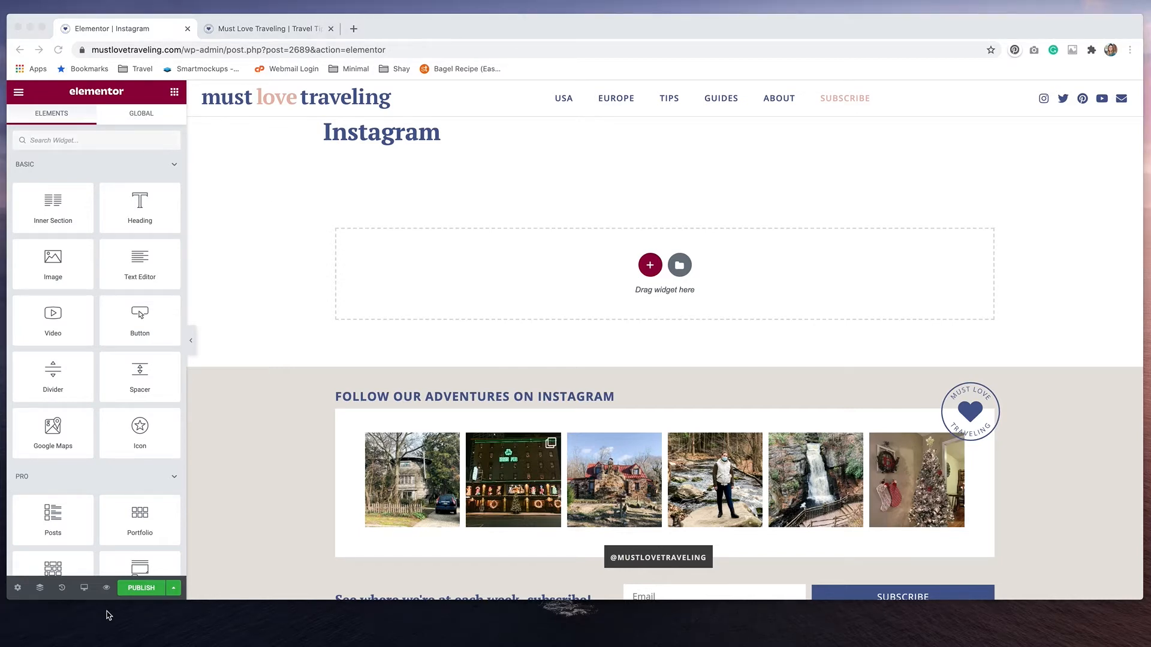
pyautogui.click(18, 593)
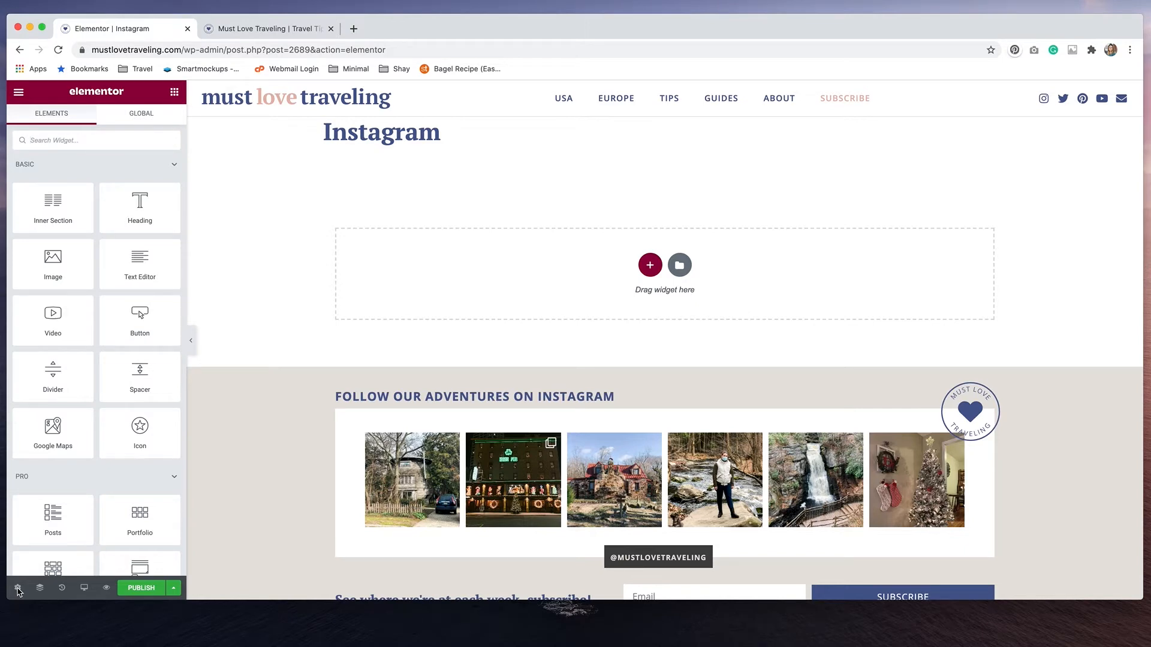
pyautogui.click(17, 591)
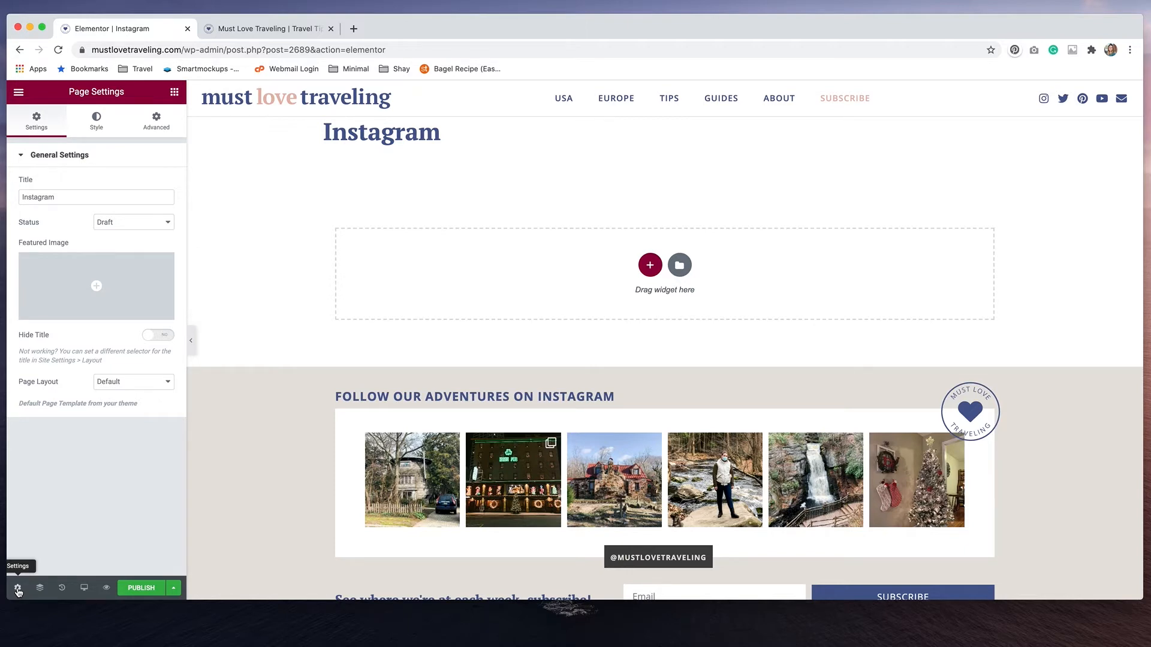
pyautogui.click(139, 384)
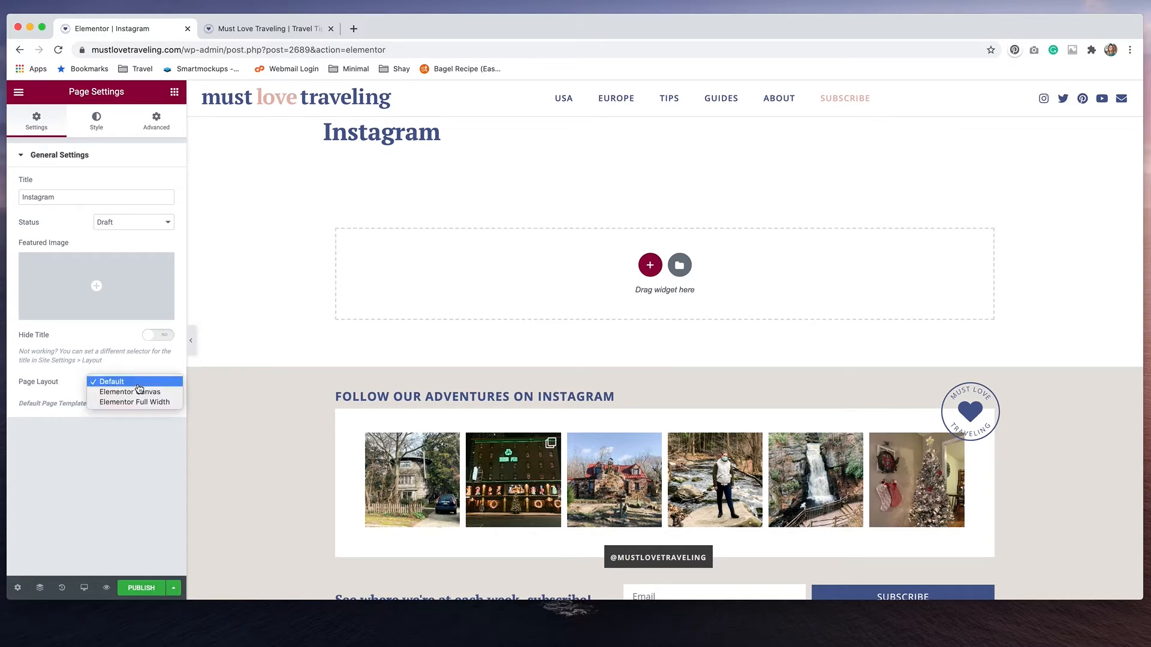
pyautogui.click(142, 401)
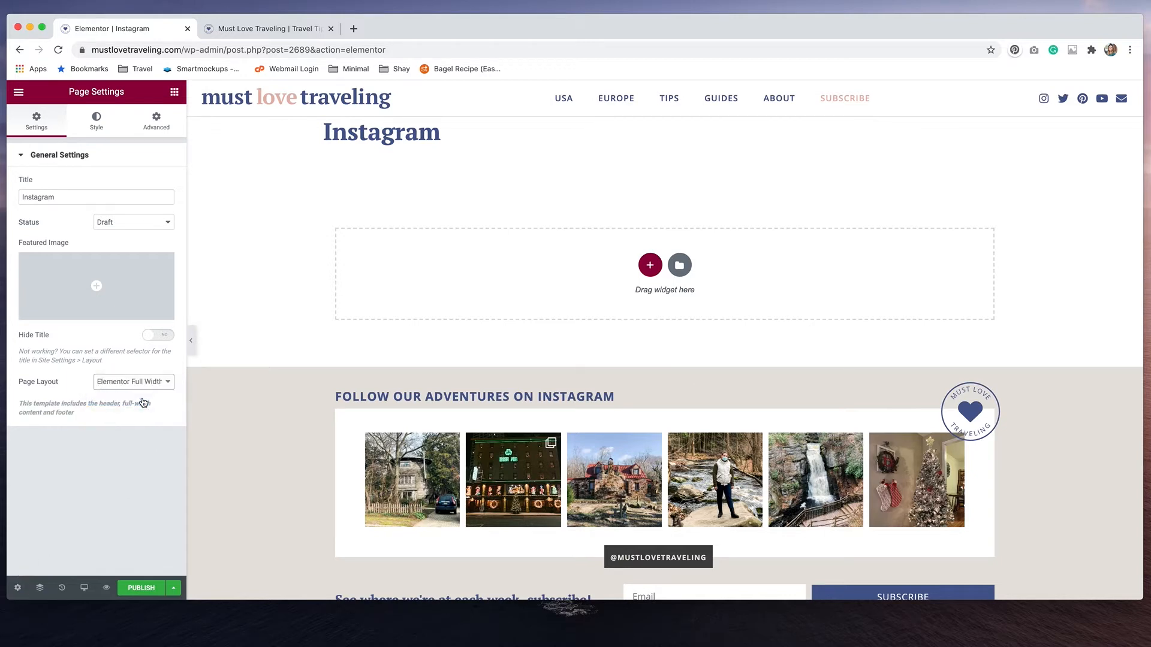
pyautogui.click(139, 384)
pyautogui.click(137, 373)
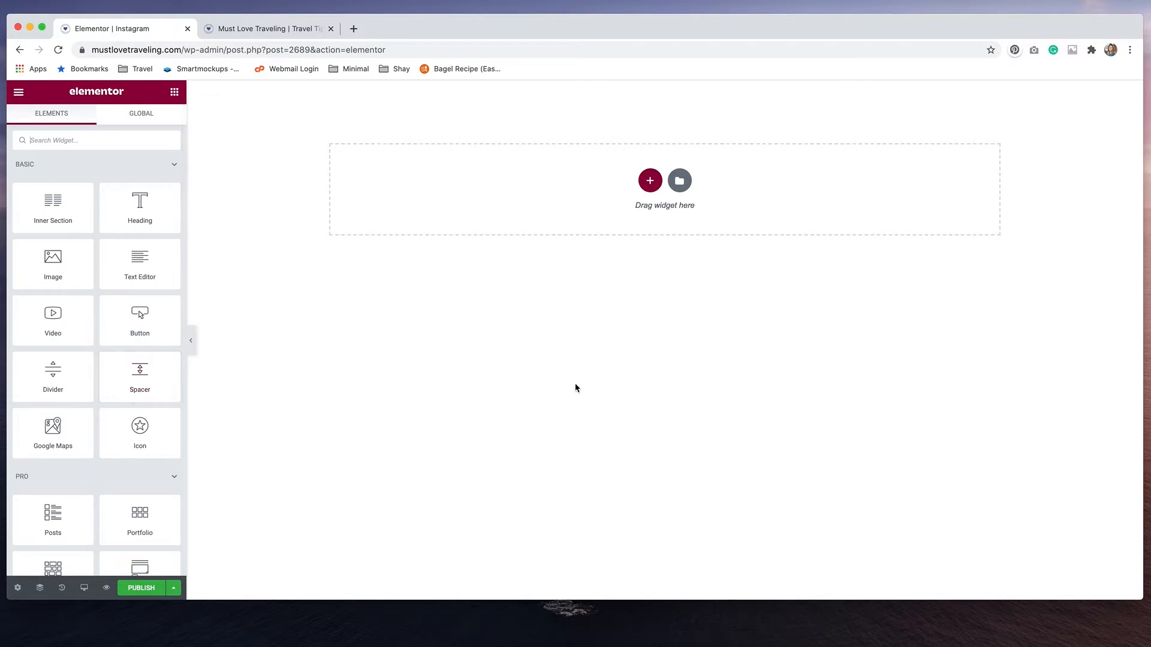
# Add a single-column section to the empty page and place an Image widget in it
pyautogui.click(649, 182)
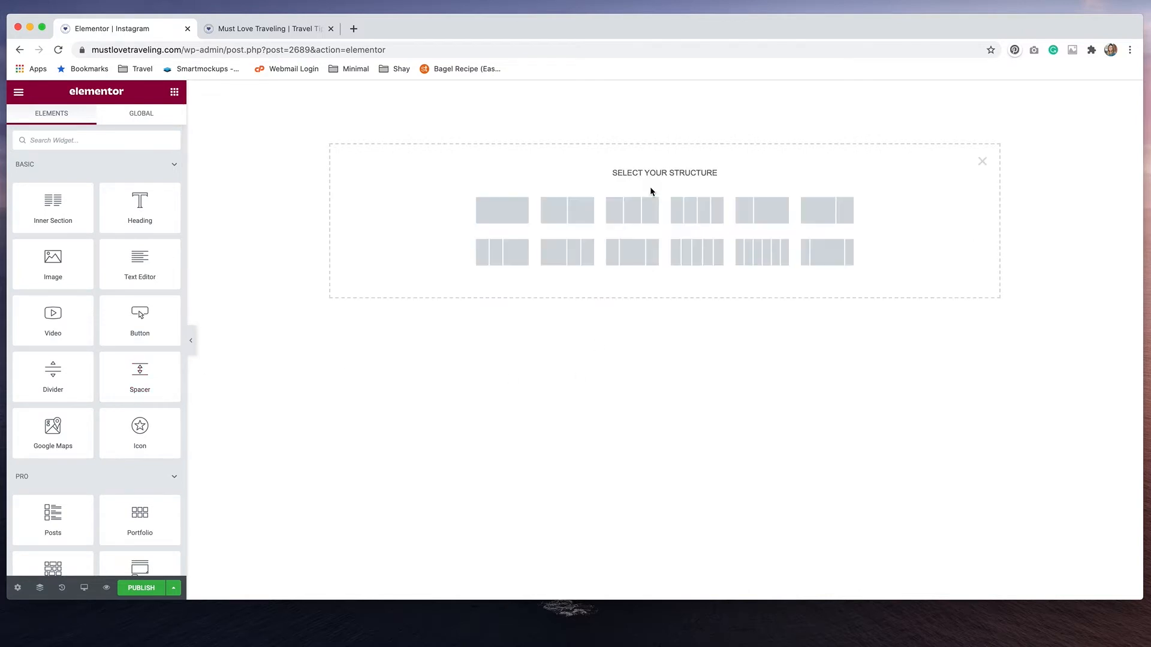
pyautogui.click(514, 215)
pyautogui.click(594, 97)
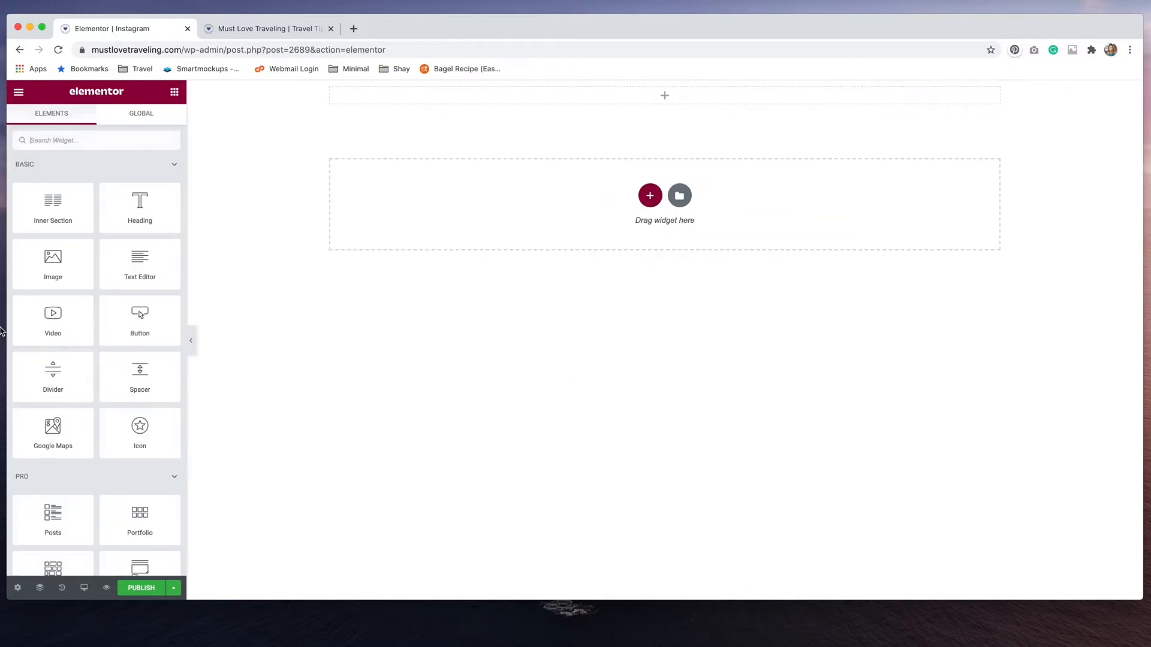
pyautogui.click(71, 143)
pyautogui.write('i')
pyautogui.press('BackSpace')
pyautogui.write('image')
pyautogui.moveTo(67, 178); pyautogui.dragTo(617, 100)
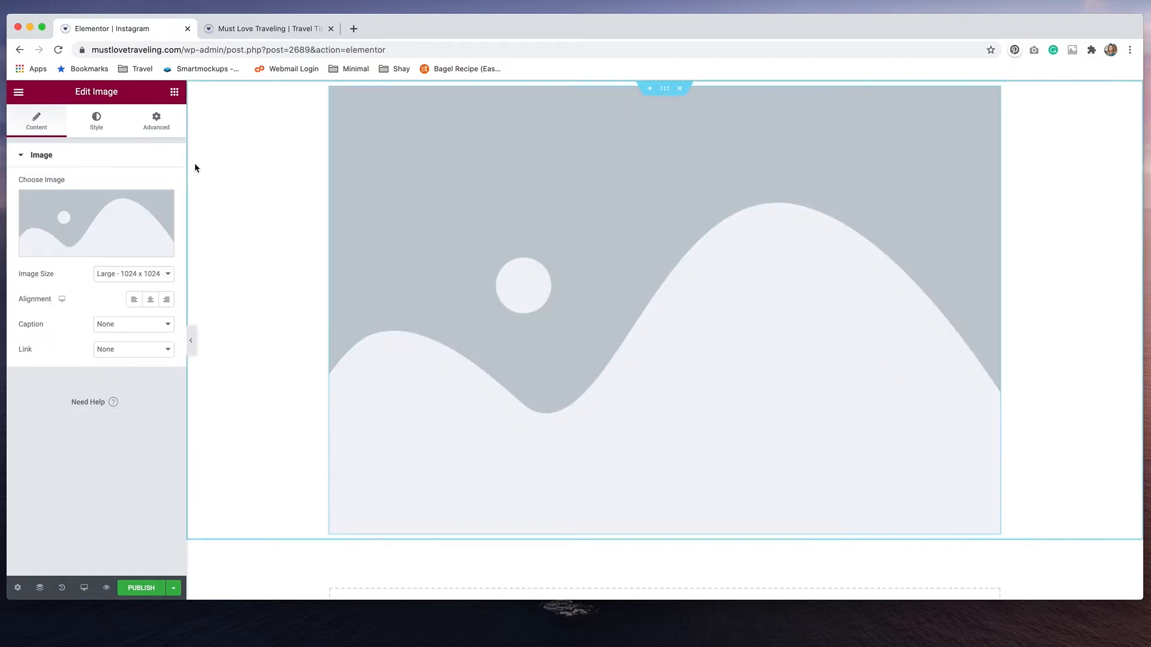
# Fill the Image widget with the round blue Must Love Traveling heart logo from the media library
pyautogui.click(117, 226)
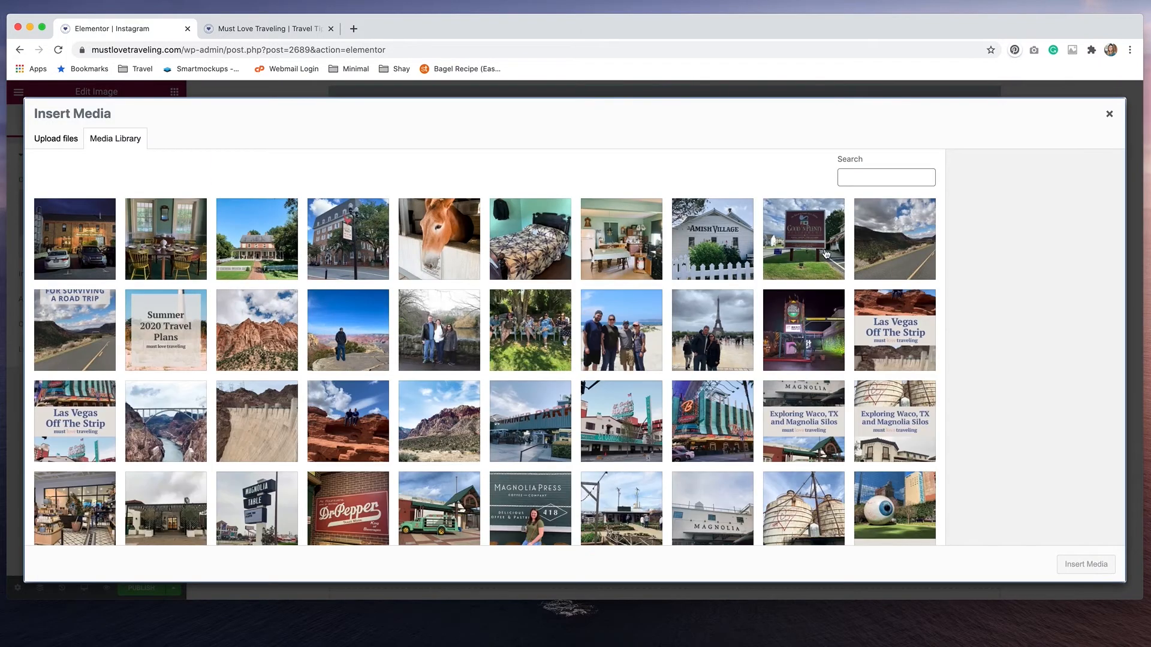
pyautogui.scroll(-20, 714, 338)
pyautogui.scroll(-20, 714, 338)
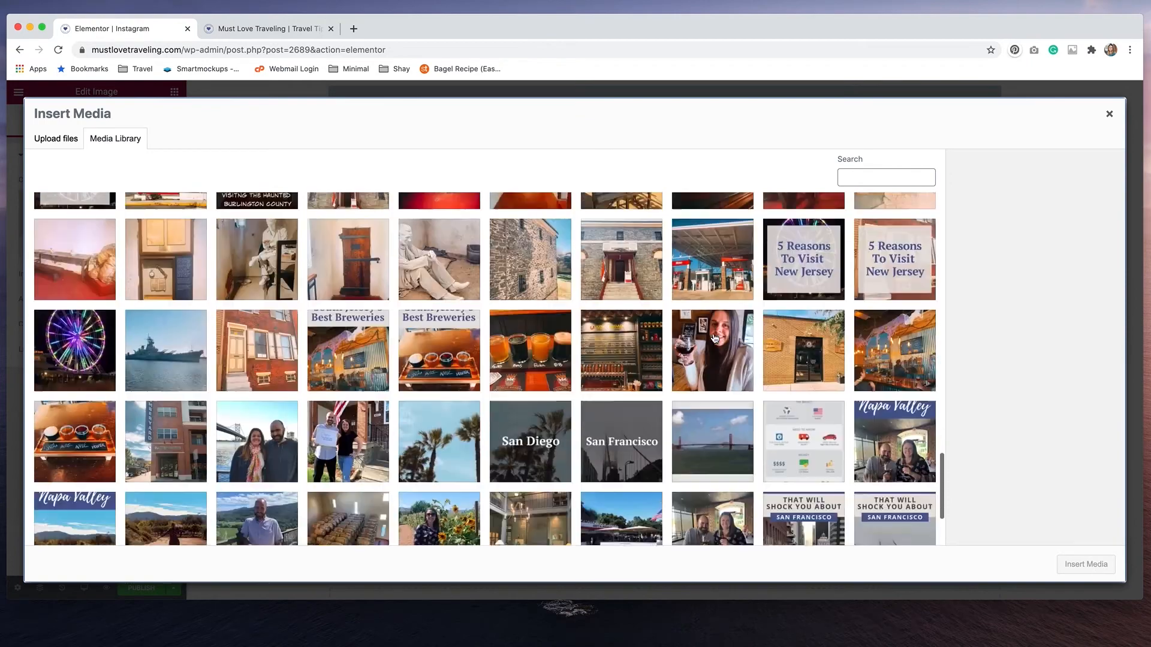
pyautogui.scroll(-20, 714, 339)
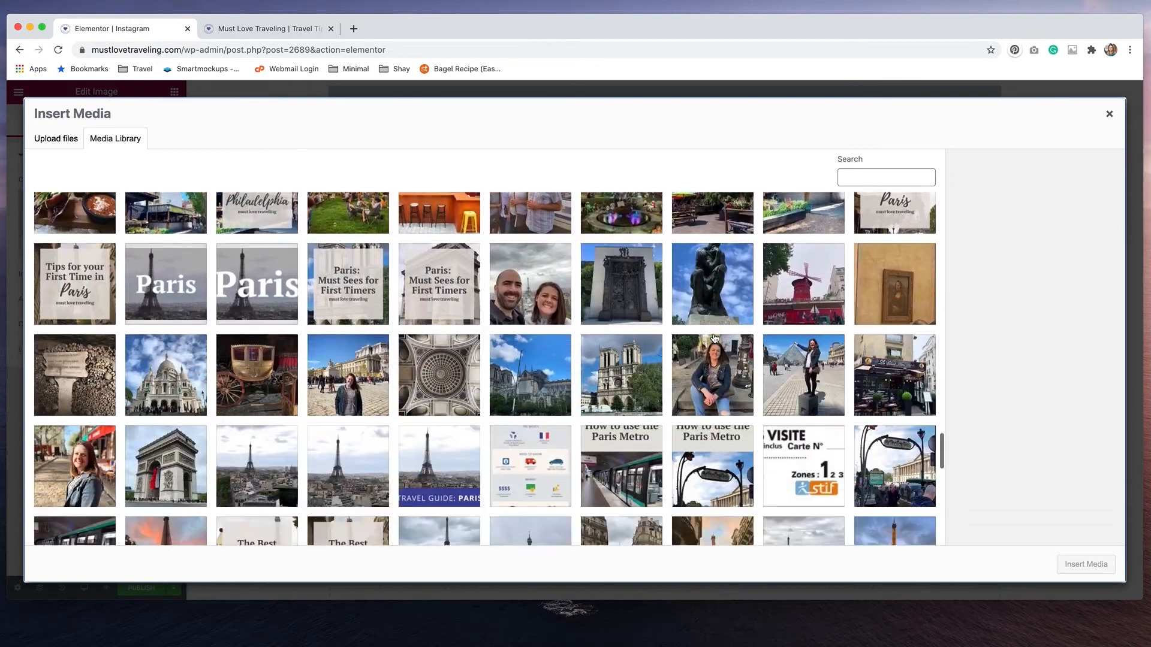
pyautogui.scroll(-20, 714, 339)
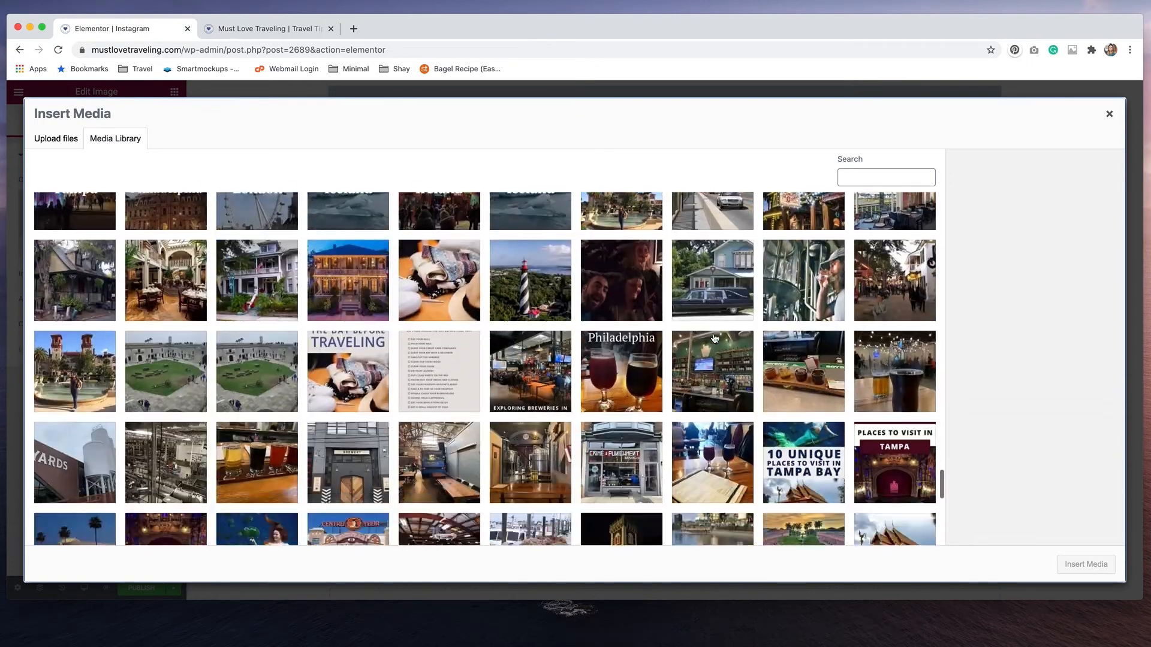
pyautogui.scroll(-1, 714, 339)
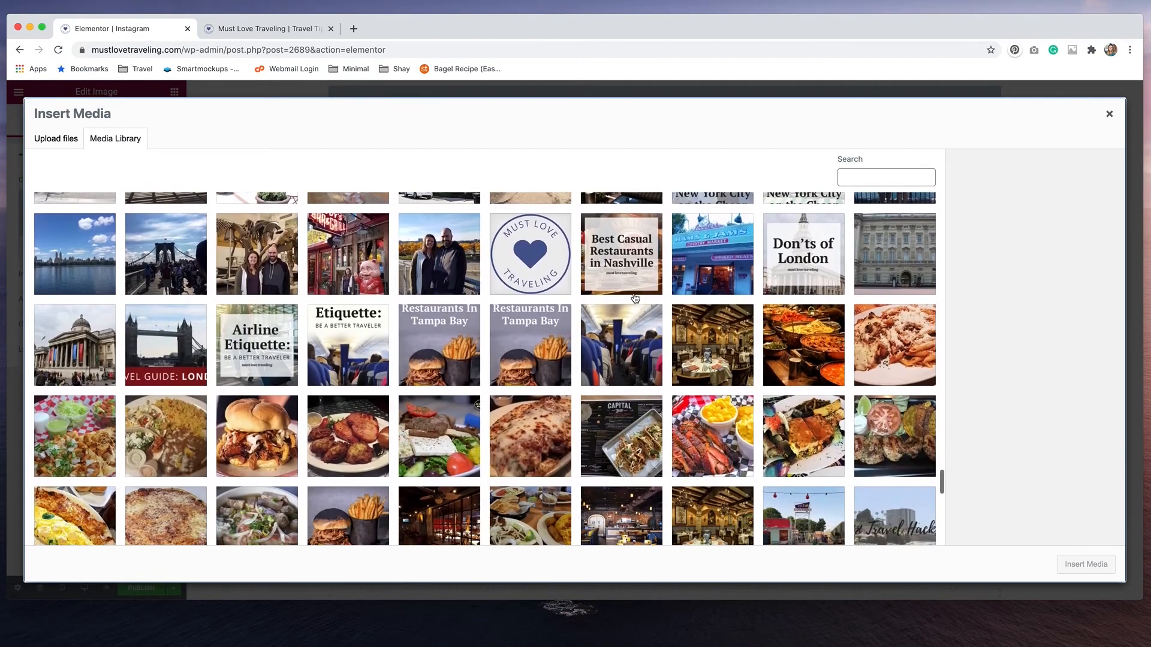
pyautogui.click(513, 259)
pyautogui.click(1078, 567)
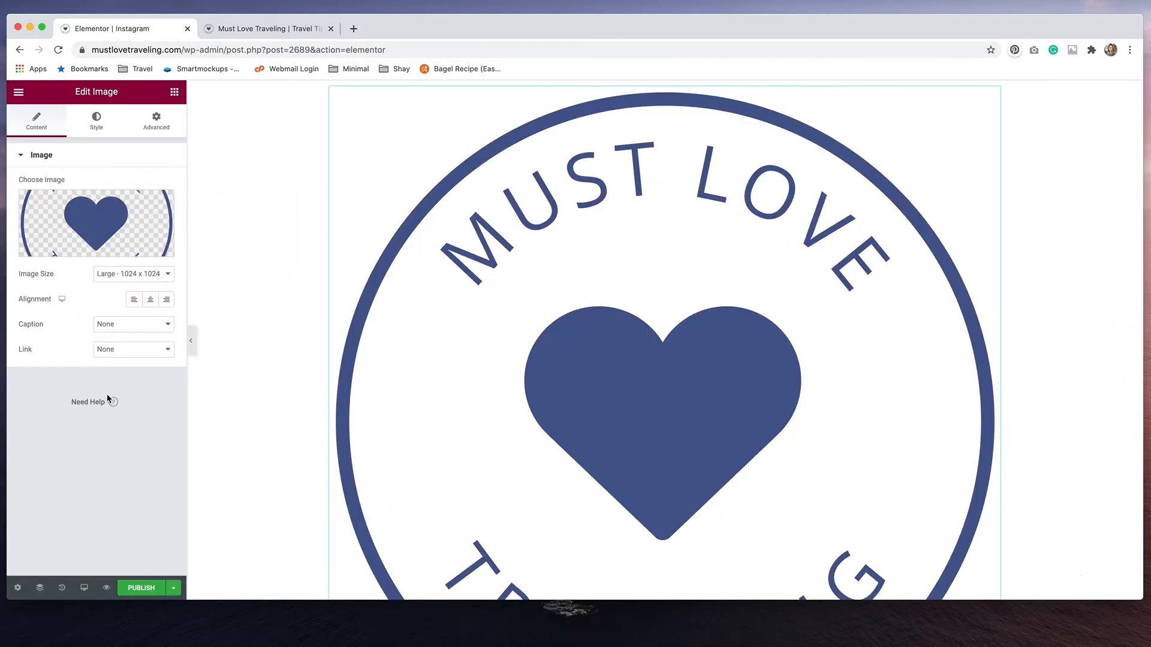
pyautogui.click(133, 350)
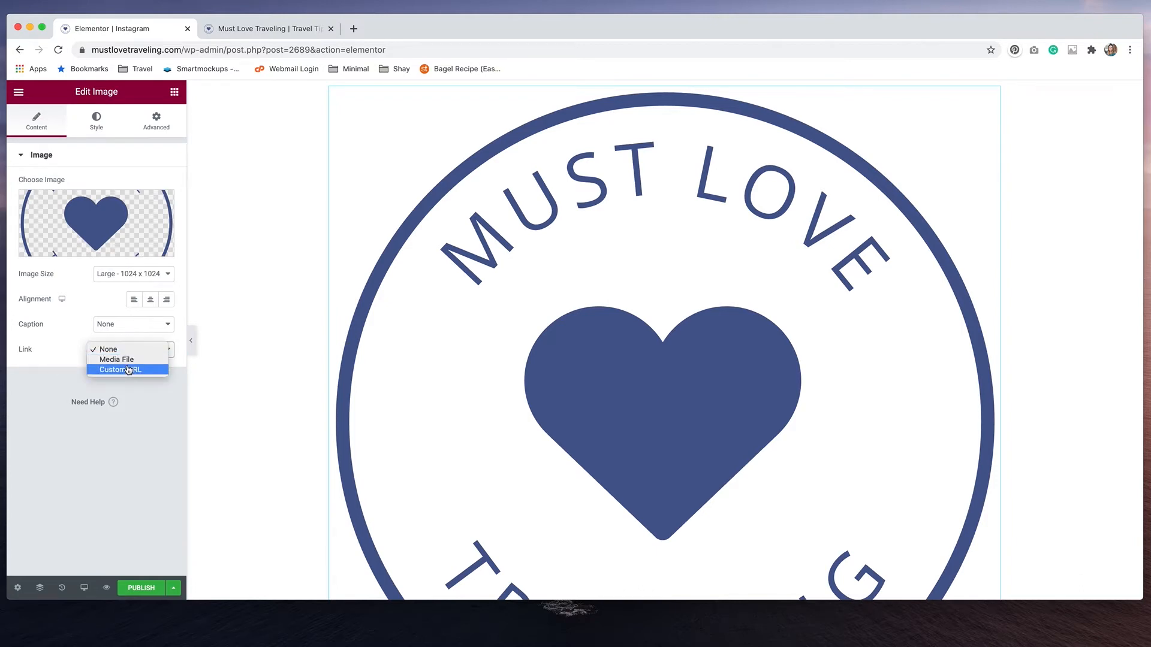
pyautogui.click(128, 370)
pyautogui.click(78, 375)
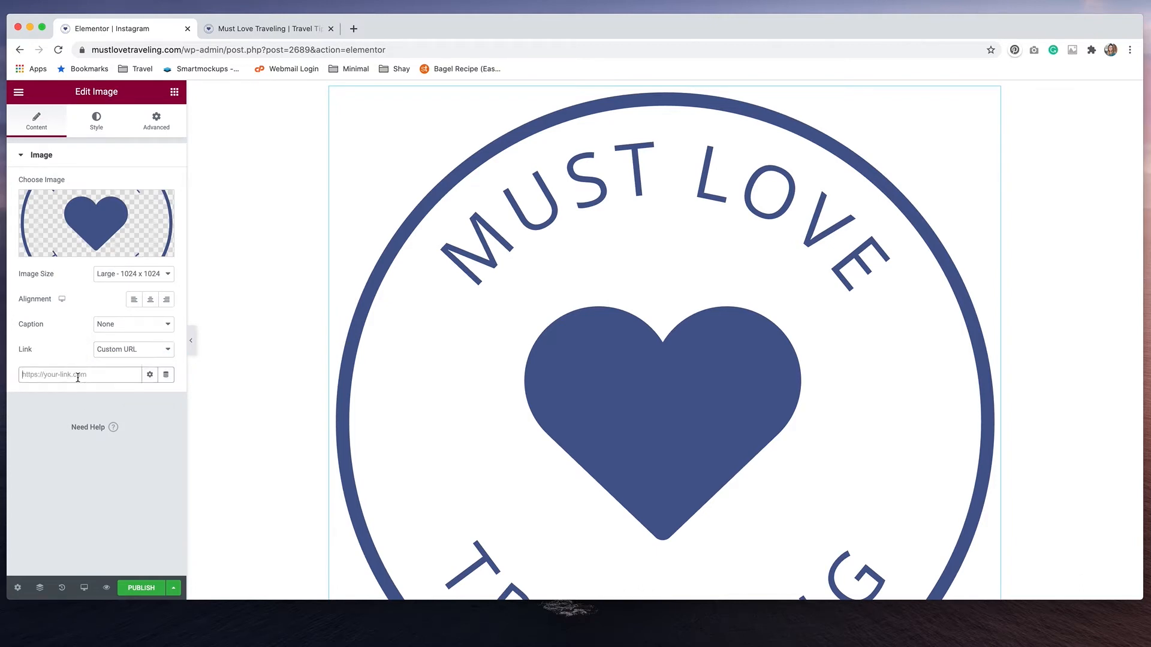
pyautogui.write('https://mustlovetraveling')
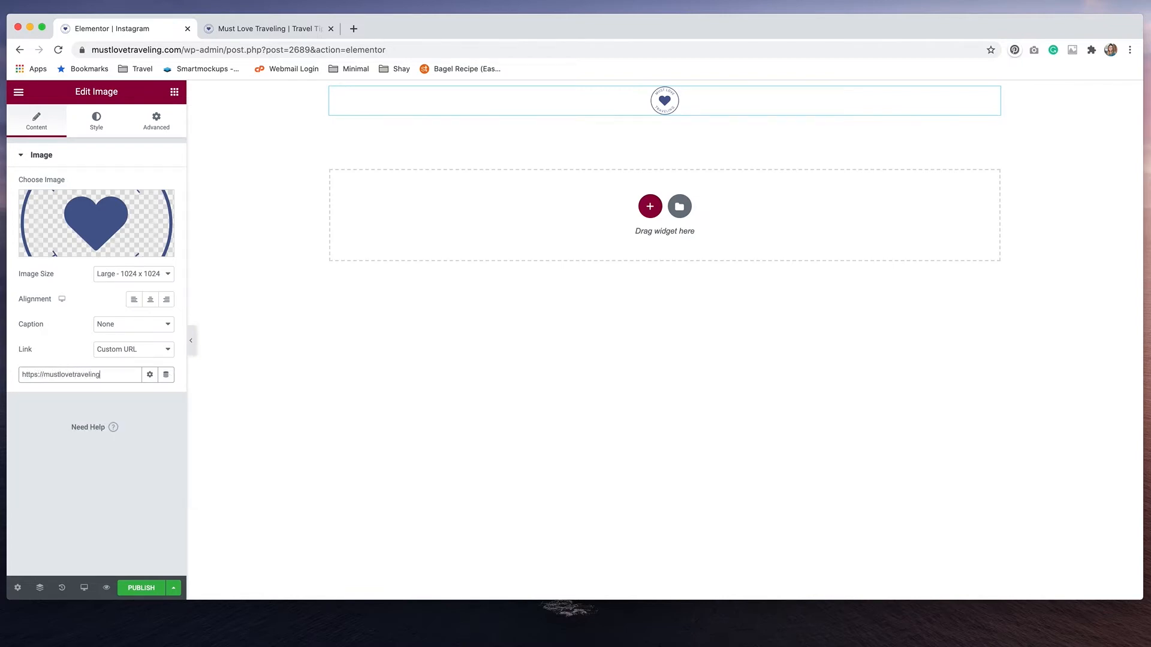
pyautogui.write('.com')
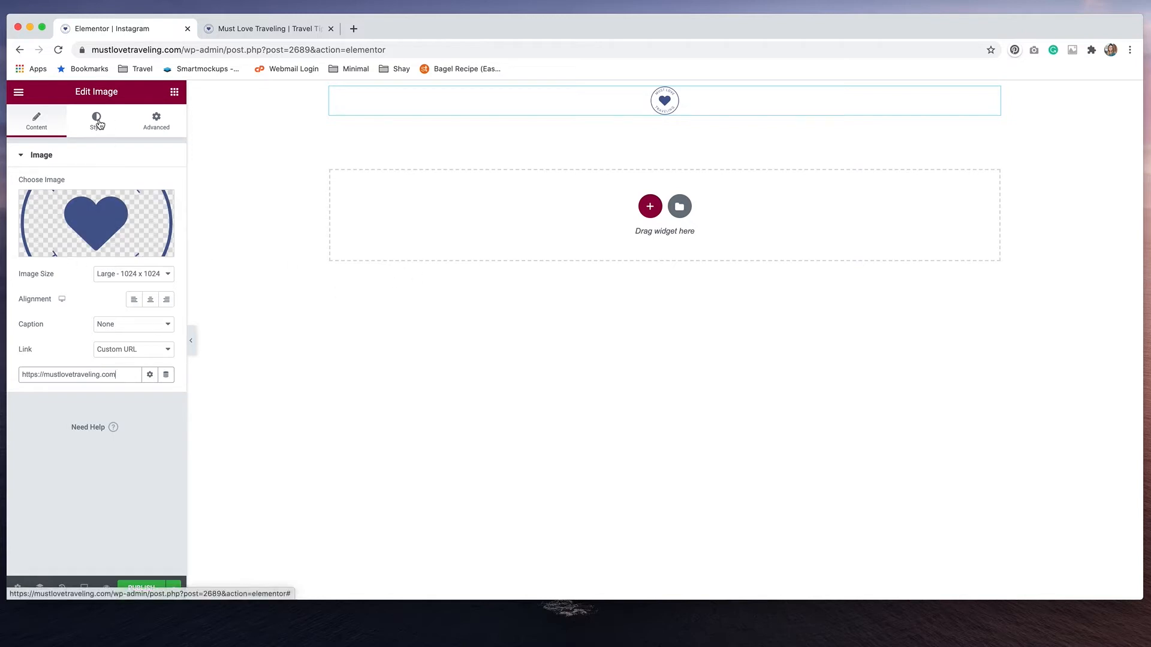
pyautogui.click(98, 122)
pyautogui.moveTo(23, 212); pyautogui.dragTo(148, 221)
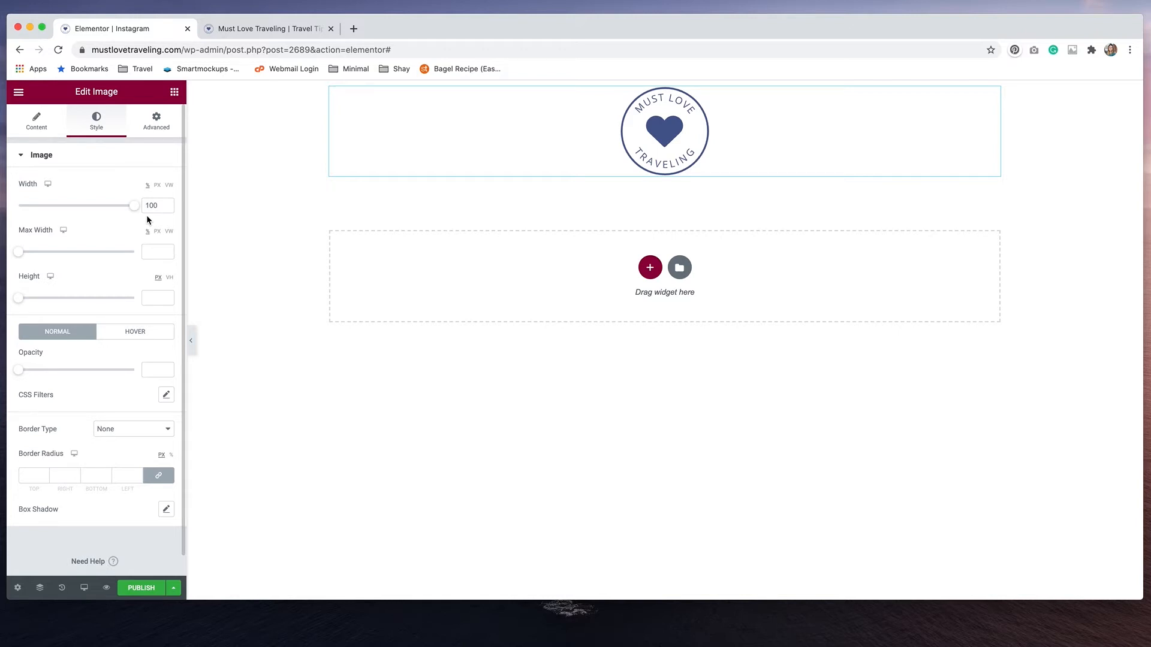
# Add a Form widget below the logo and remove its Name and Message fields
pyautogui.click(175, 92)
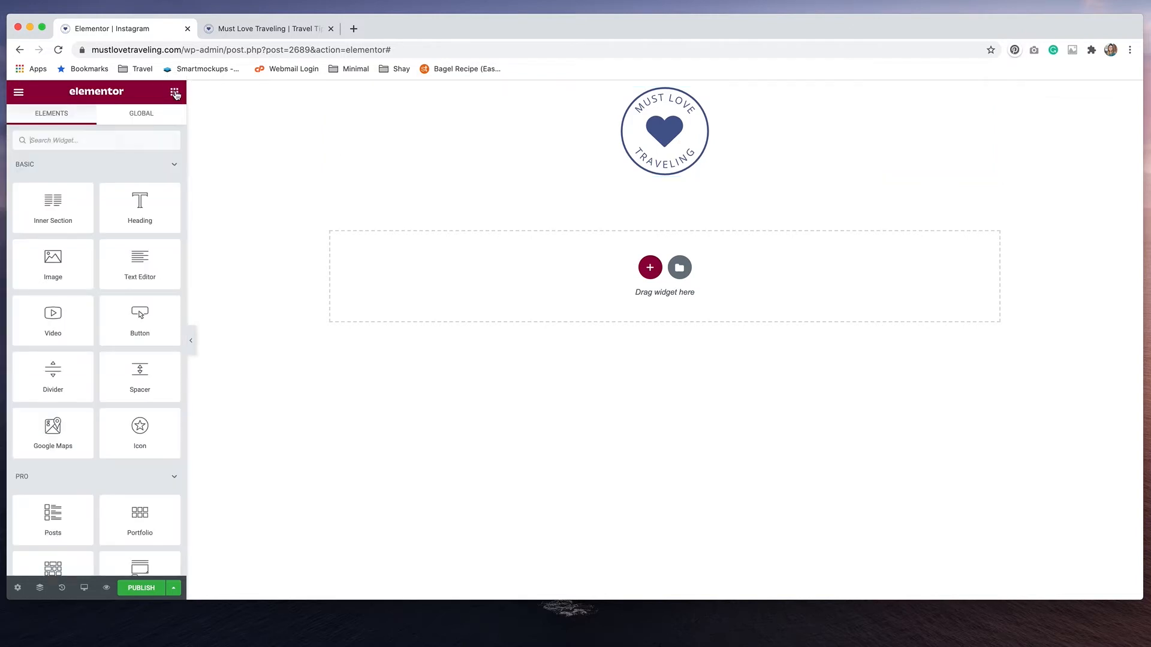
pyautogui.click(69, 140)
pyautogui.write('form')
pyautogui.moveTo(58, 173); pyautogui.dragTo(728, 157)
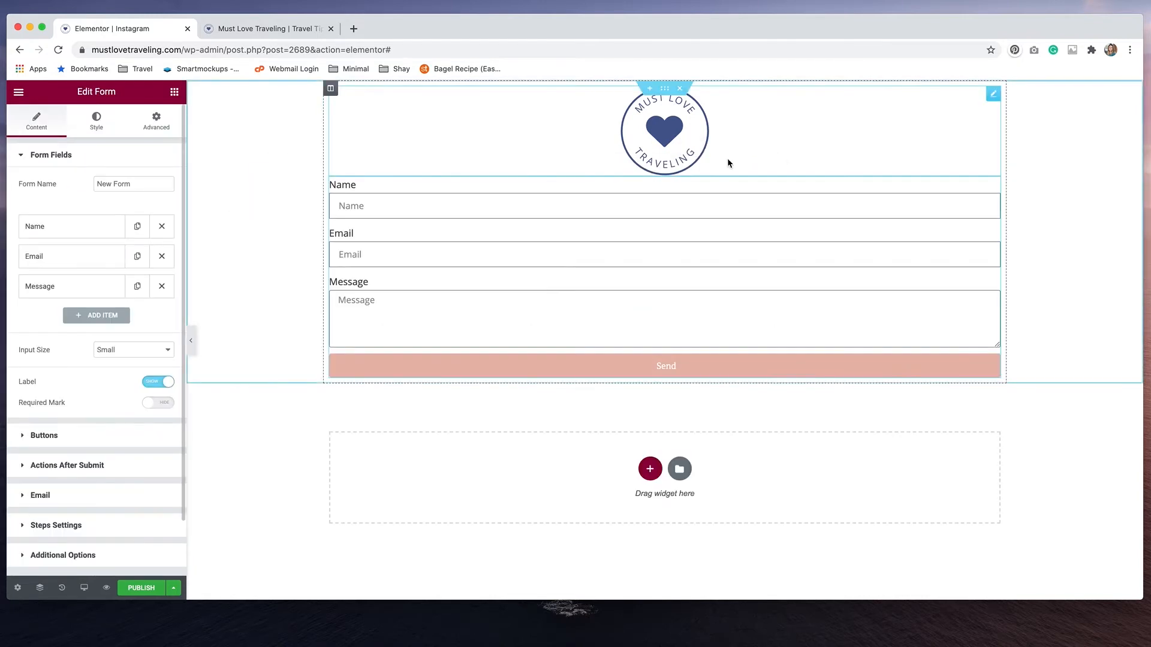
pyautogui.click(161, 227)
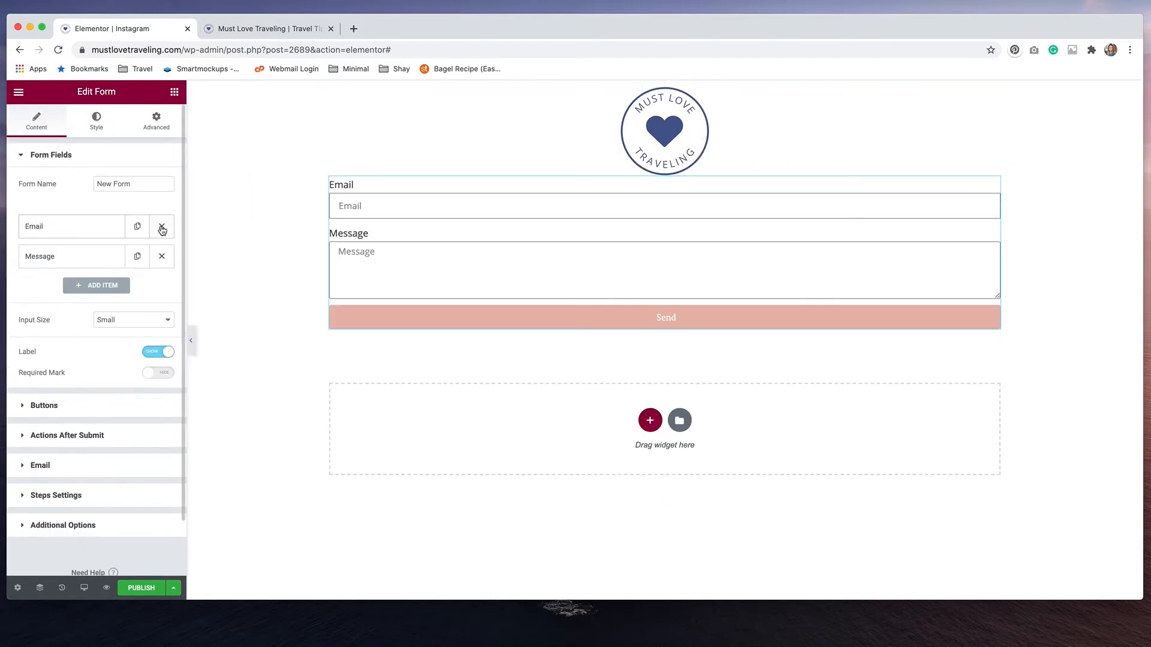
pyautogui.click(163, 257)
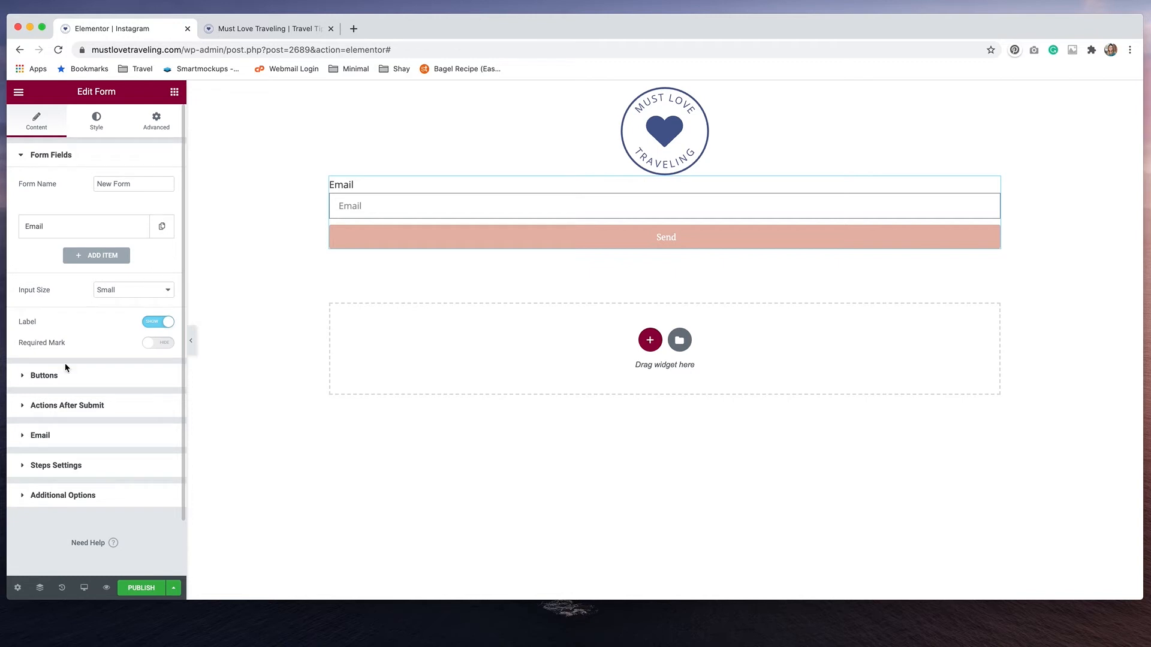
# Add MailerLite as the form's action after submit and open the MailerLite settings
pyautogui.click(68, 411)
pyautogui.click(32, 262)
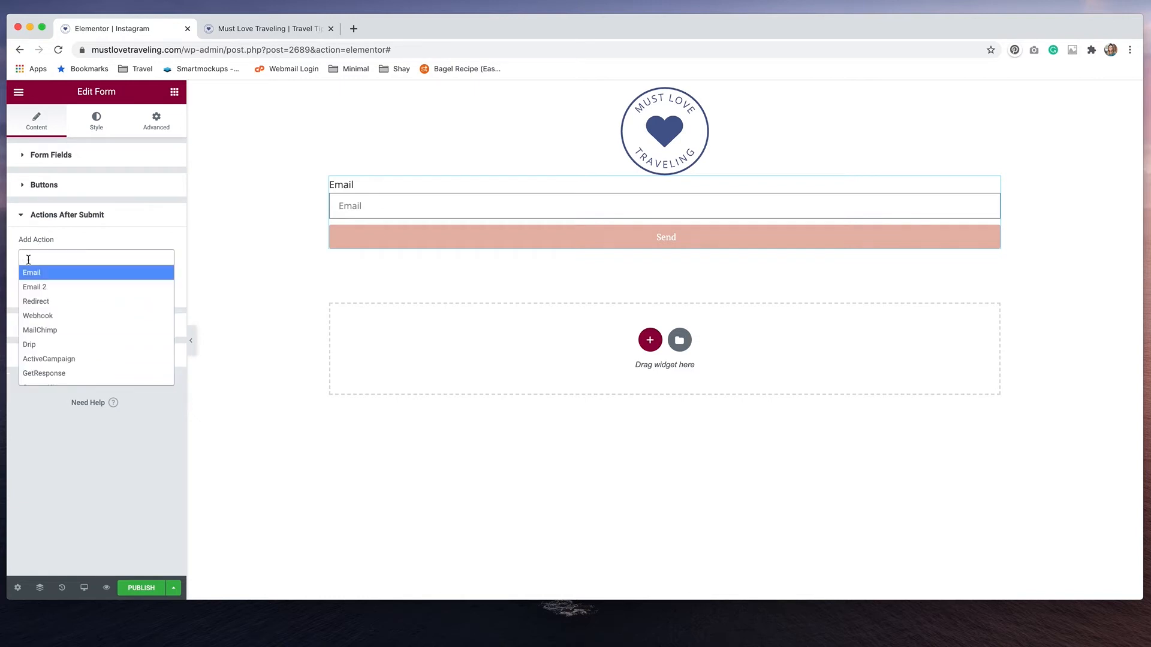
pyautogui.scroll(-1, 58, 325)
pyautogui.scroll(-1, 58, 326)
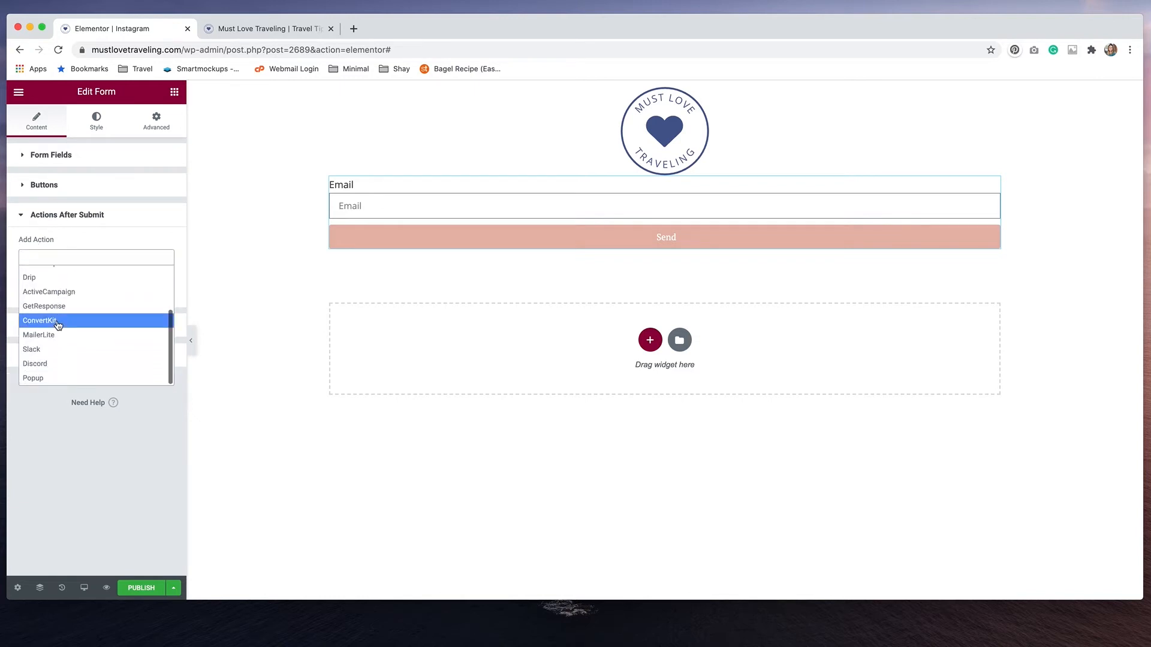
pyautogui.click(54, 334)
pyautogui.click(57, 330)
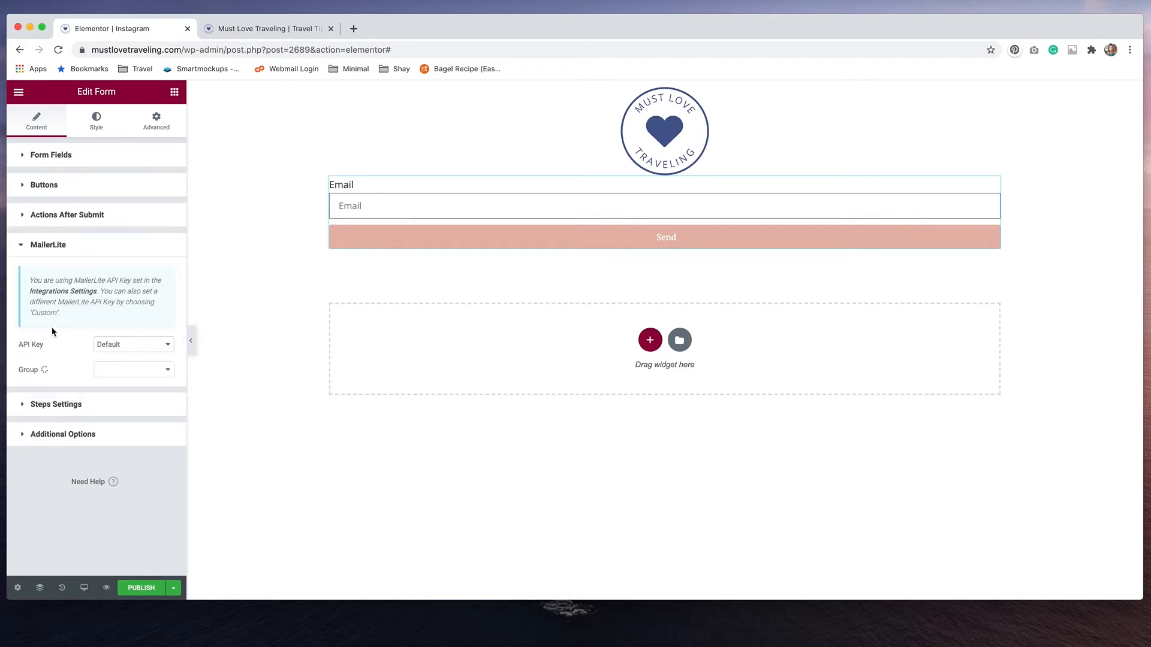
# Set the MailerLite group to Must Love Traveling and map its email to the form's Email field
pyautogui.click(136, 372)
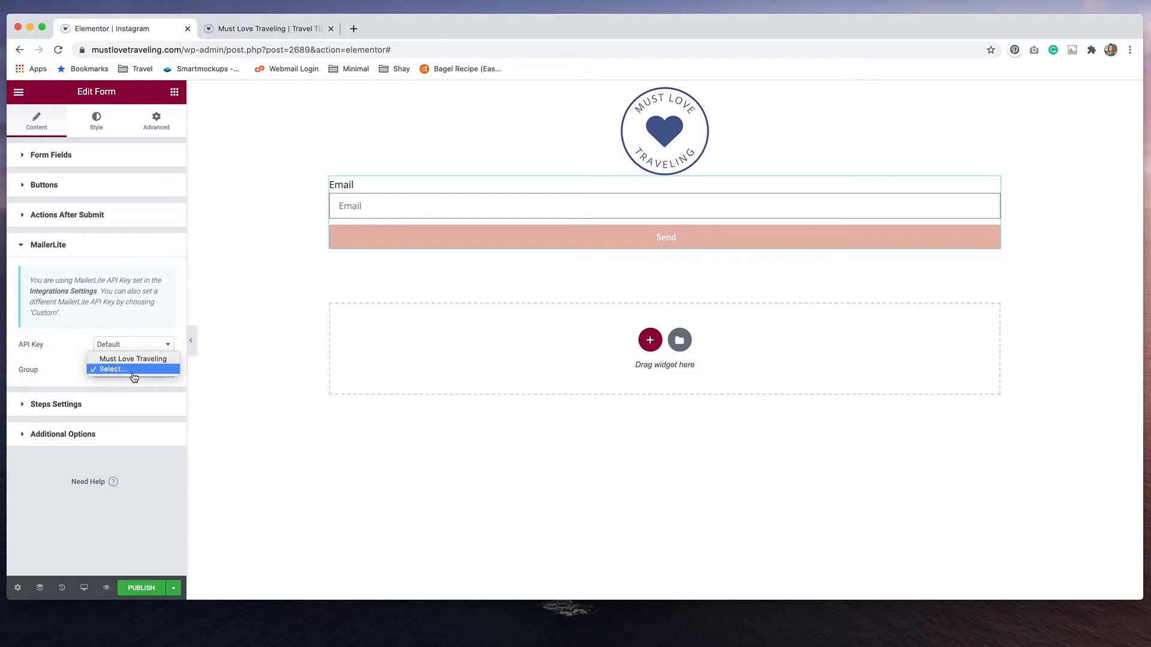
pyautogui.click(133, 362)
pyautogui.click(142, 419)
pyautogui.click(138, 427)
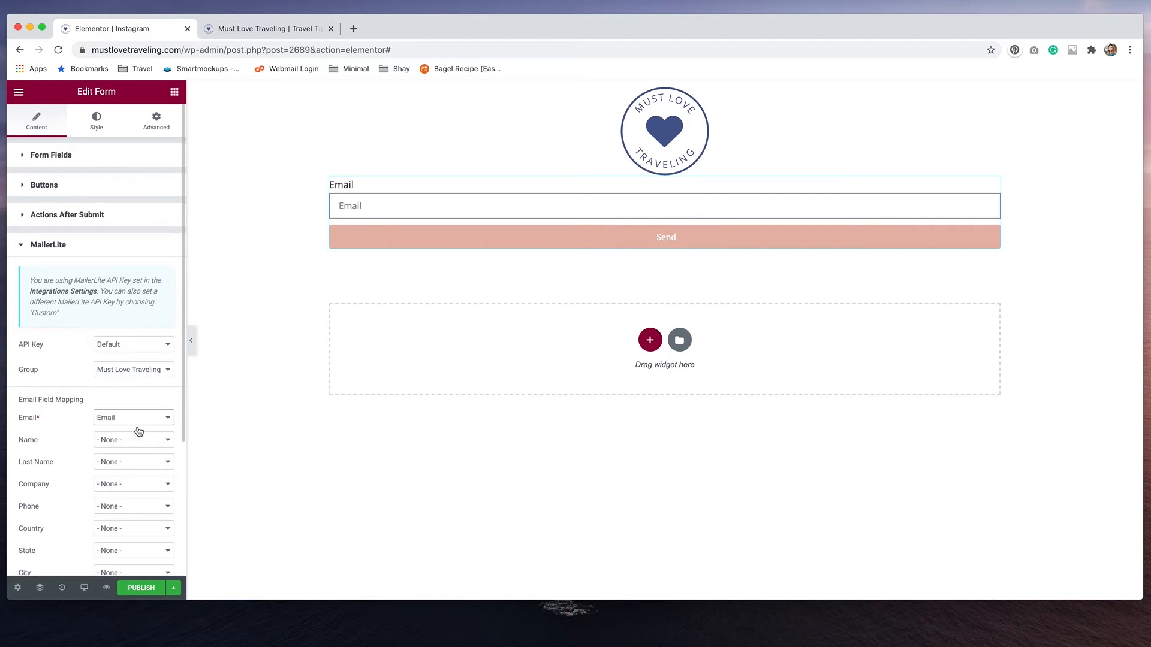
pyautogui.click(33, 126)
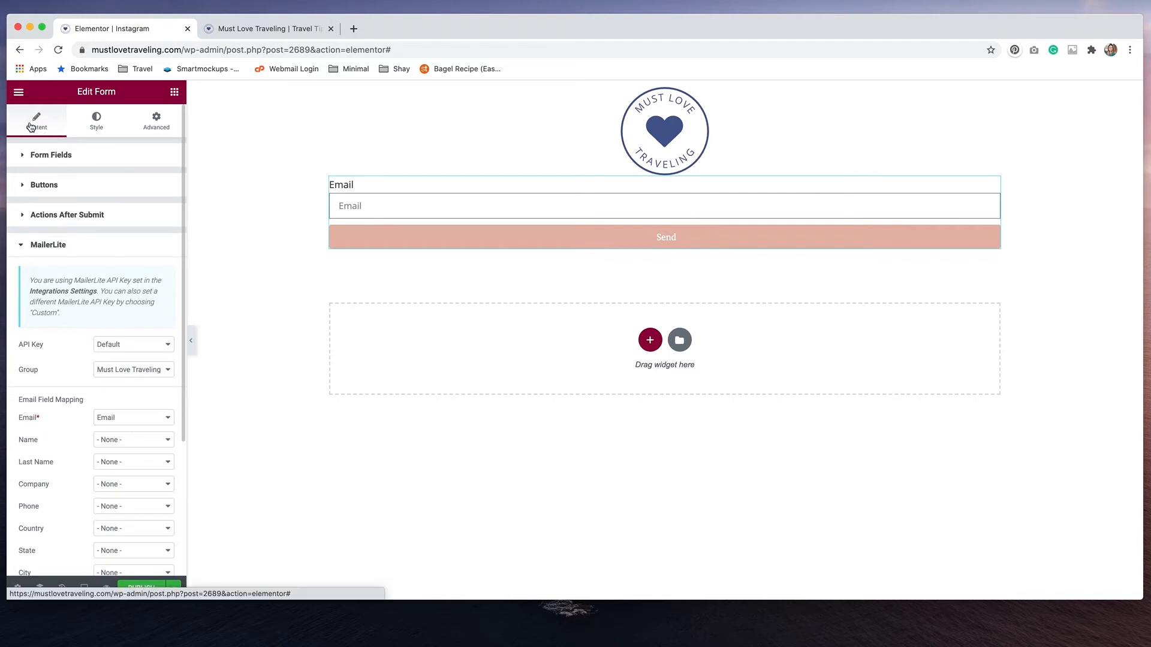
pyautogui.click(20, 246)
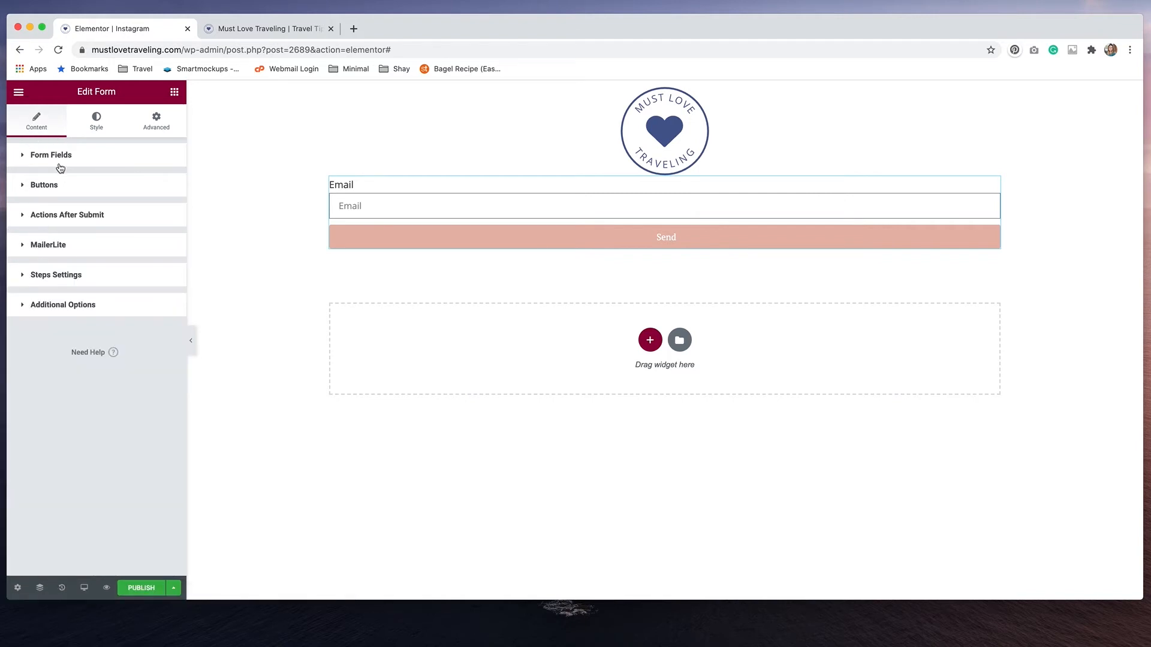
# Change the form's submit button text to Subscribe
pyautogui.click(52, 186)
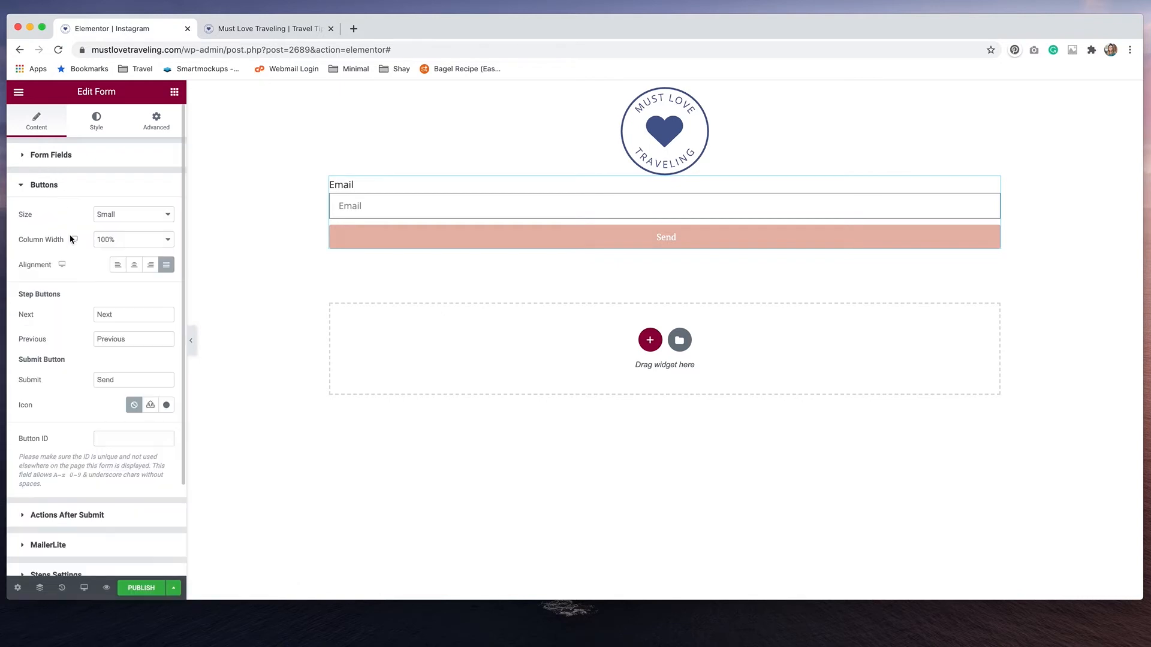
pyautogui.doubleClick(112, 379)
pyautogui.write('Subscribe')
# Add a Heading widget between the logo and the form with the title "Subscribe to our Mailing List"
pyautogui.click(174, 91)
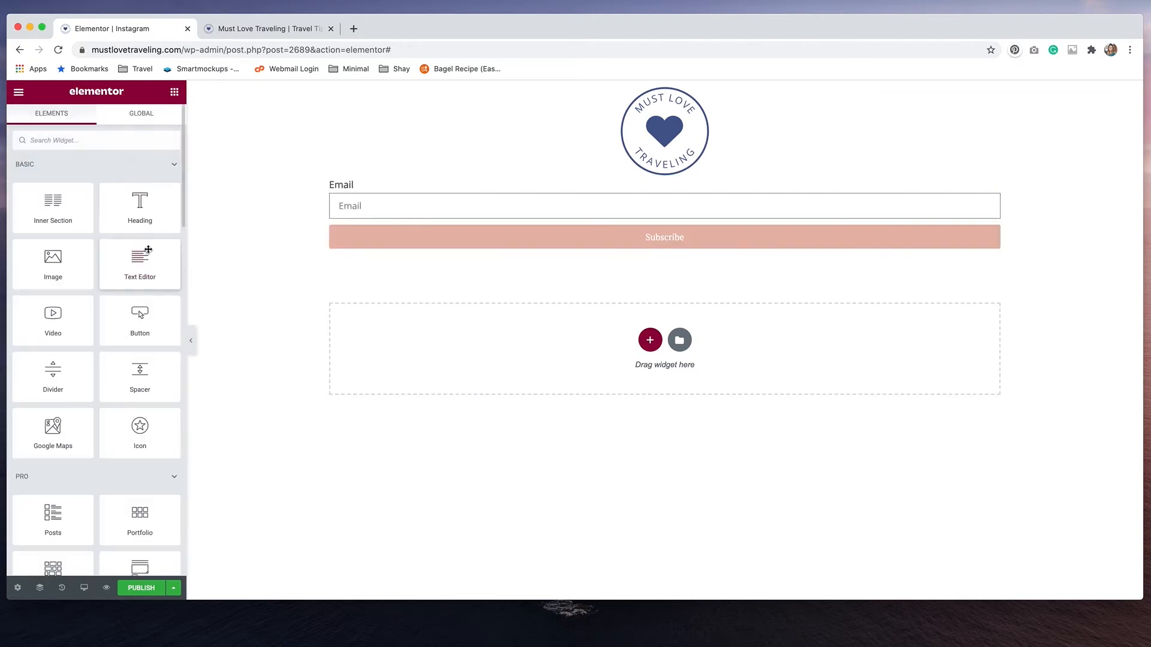
pyautogui.moveTo(140, 218); pyautogui.dragTo(406, 190)
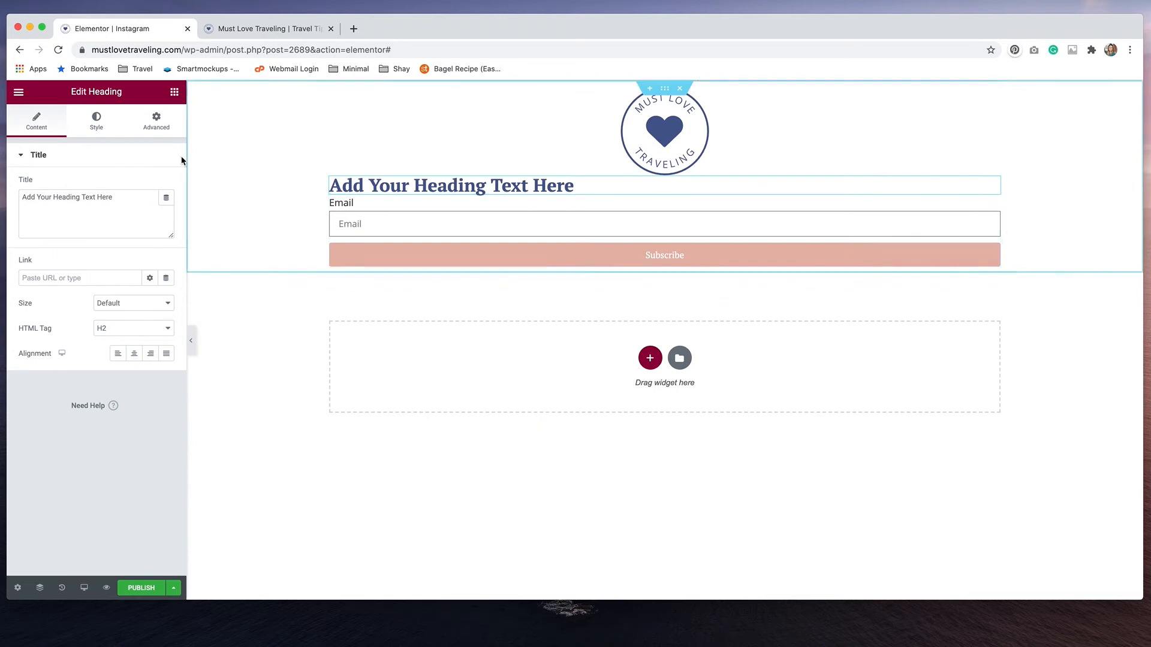
pyautogui.moveTo(120, 196); pyautogui.dragTo(22, 196)
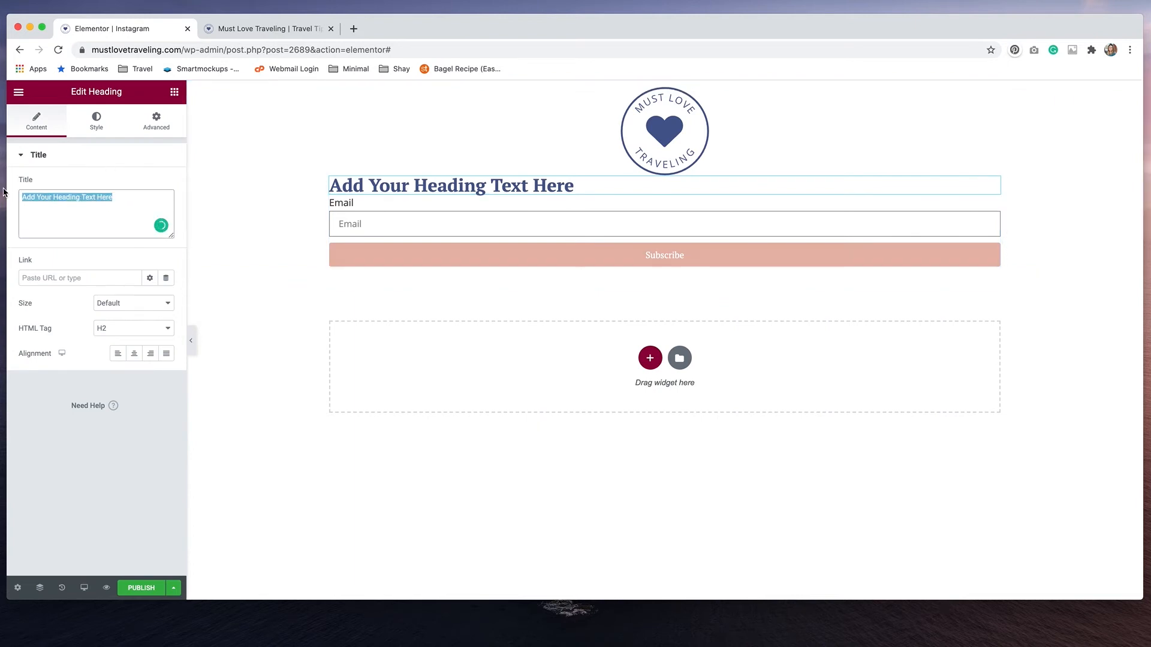
pyautogui.write('Subscr')
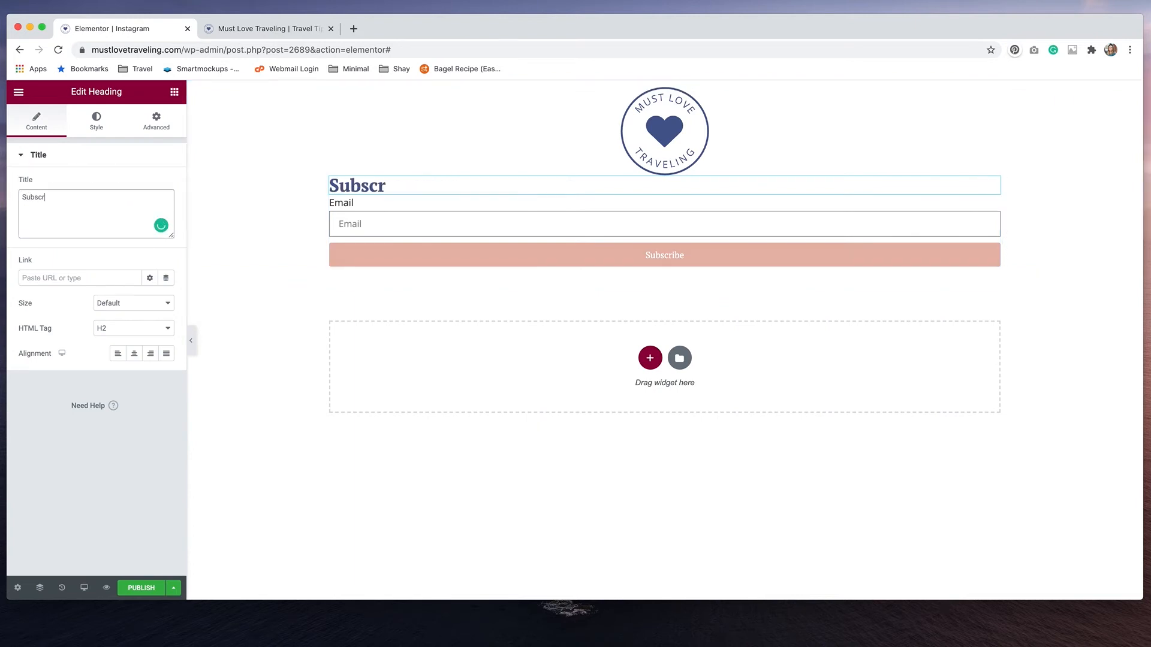
pyautogui.write('ibe to our Mailing')
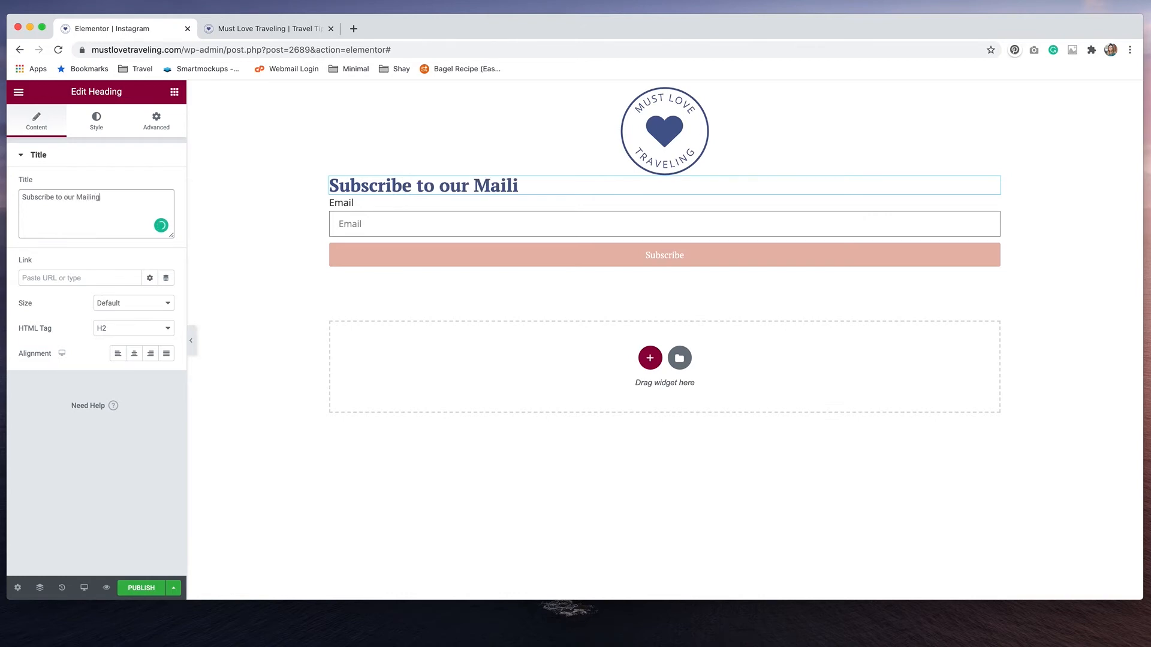
pyautogui.write(' List')
# Add a Text Editor widget below the form and replace its placeholder text with "Visit Website"
pyautogui.click(179, 93)
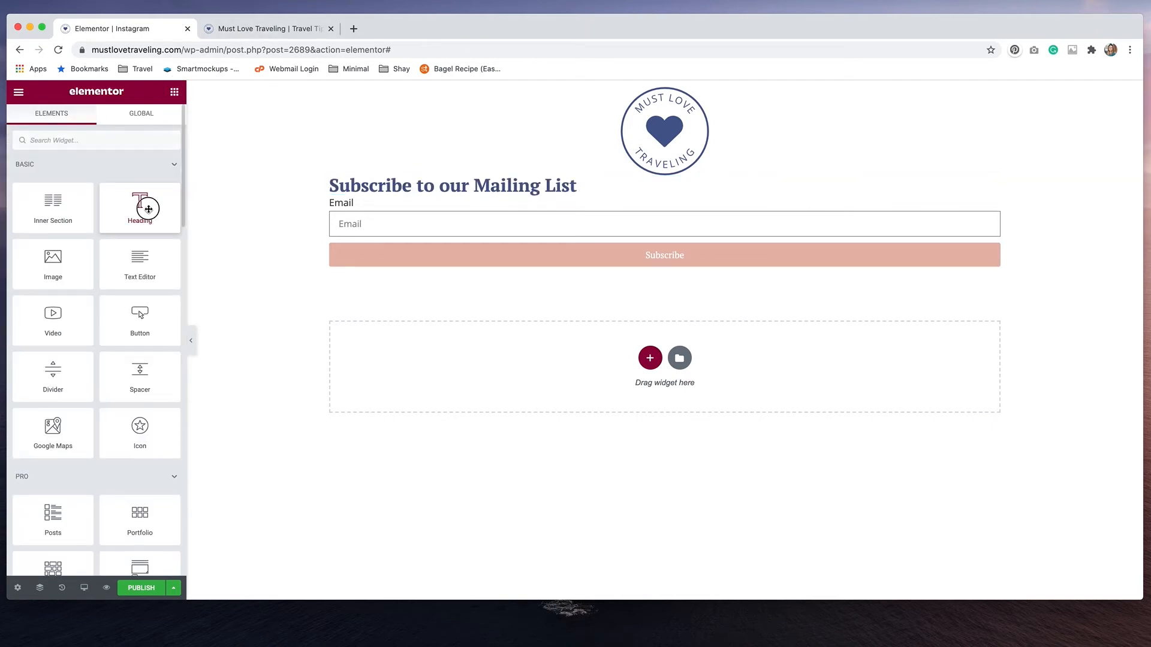
pyautogui.moveTo(141, 261); pyautogui.dragTo(542, 274)
pyautogui.click(159, 357)
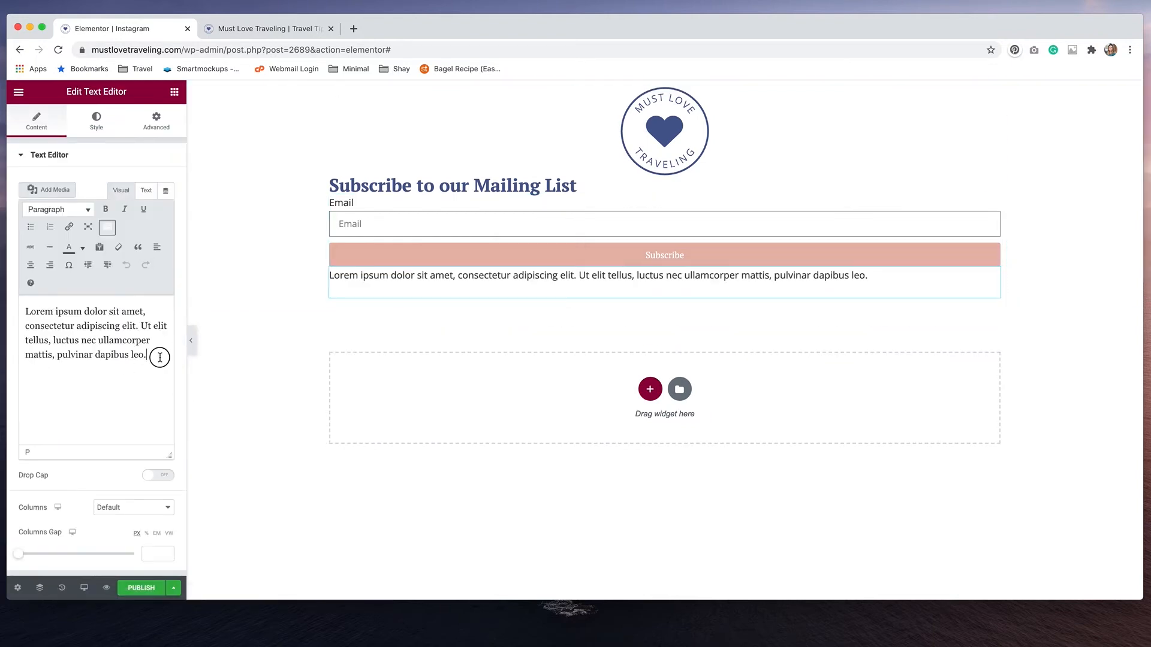
pyautogui.moveTo(159, 357); pyautogui.dragTo(4, 305)
pyautogui.write('Visit Website')
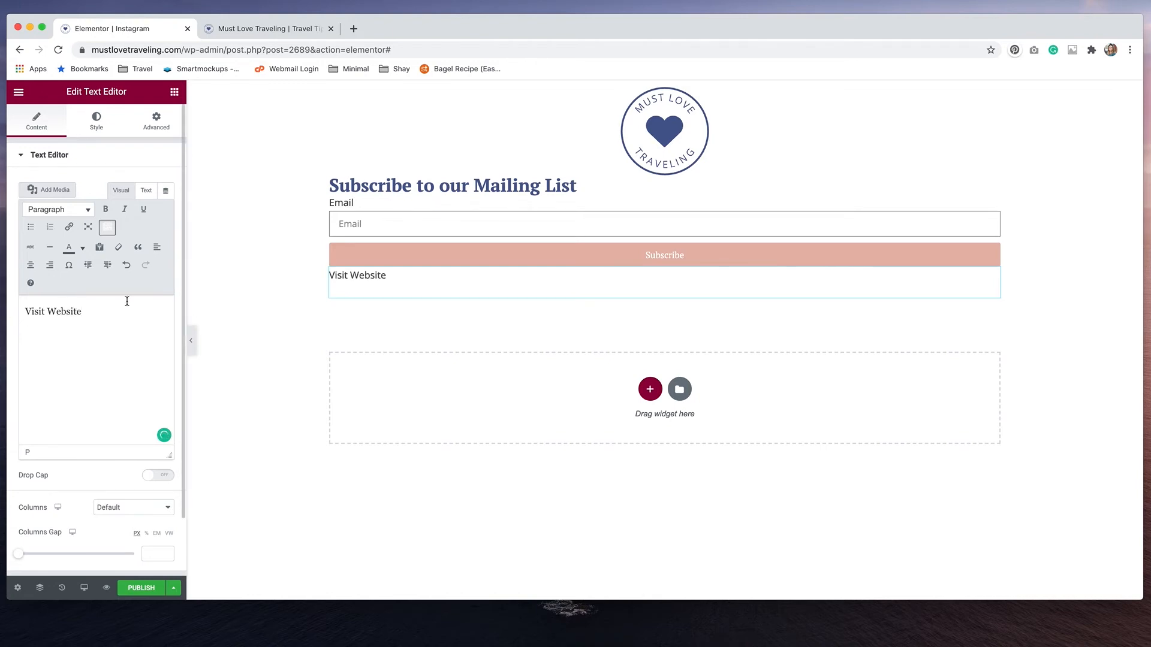
pyautogui.moveTo(108, 311); pyautogui.dragTo(24, 298)
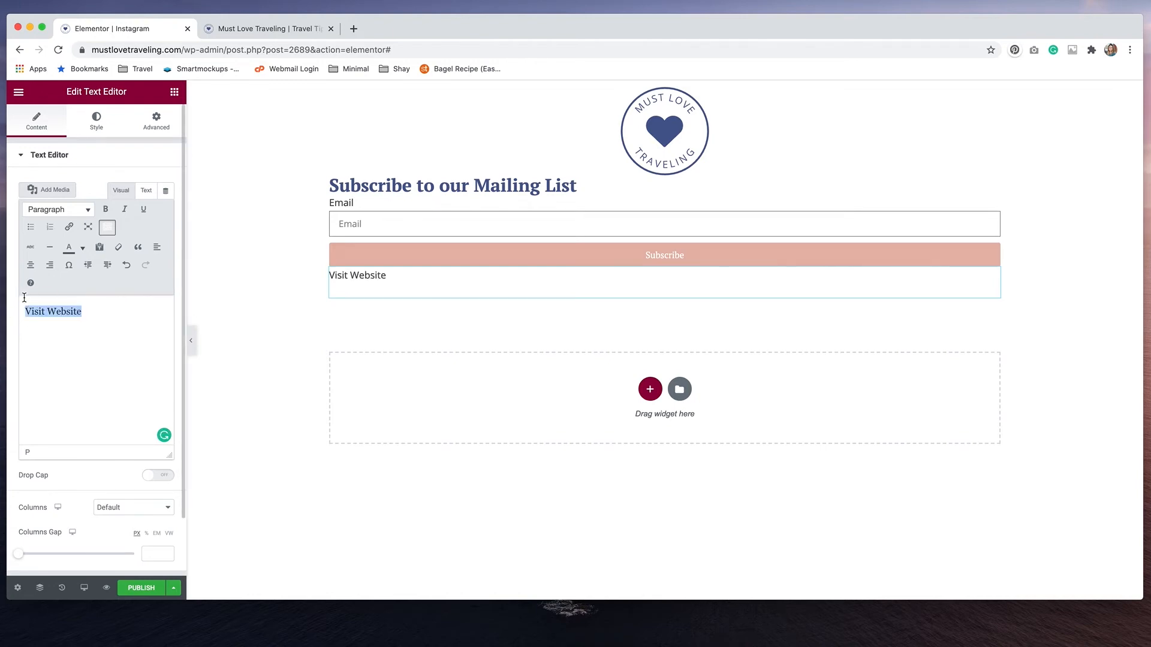
pyautogui.press('BackSpace')
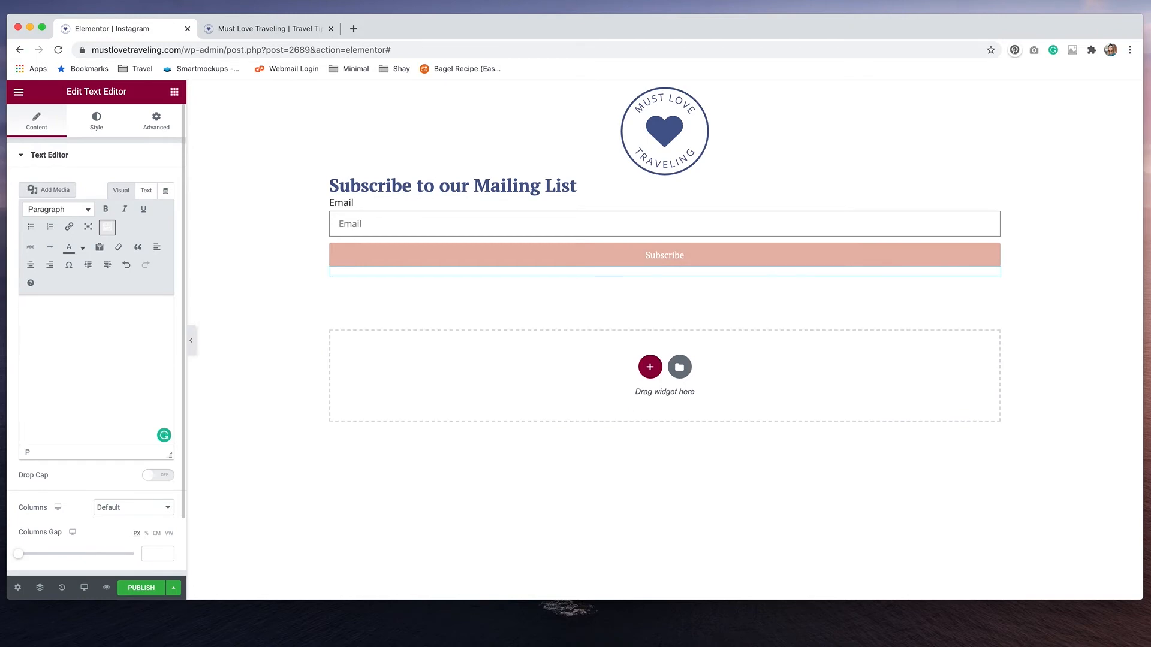
pyautogui.press('super+z')
pyautogui.press('super+k')
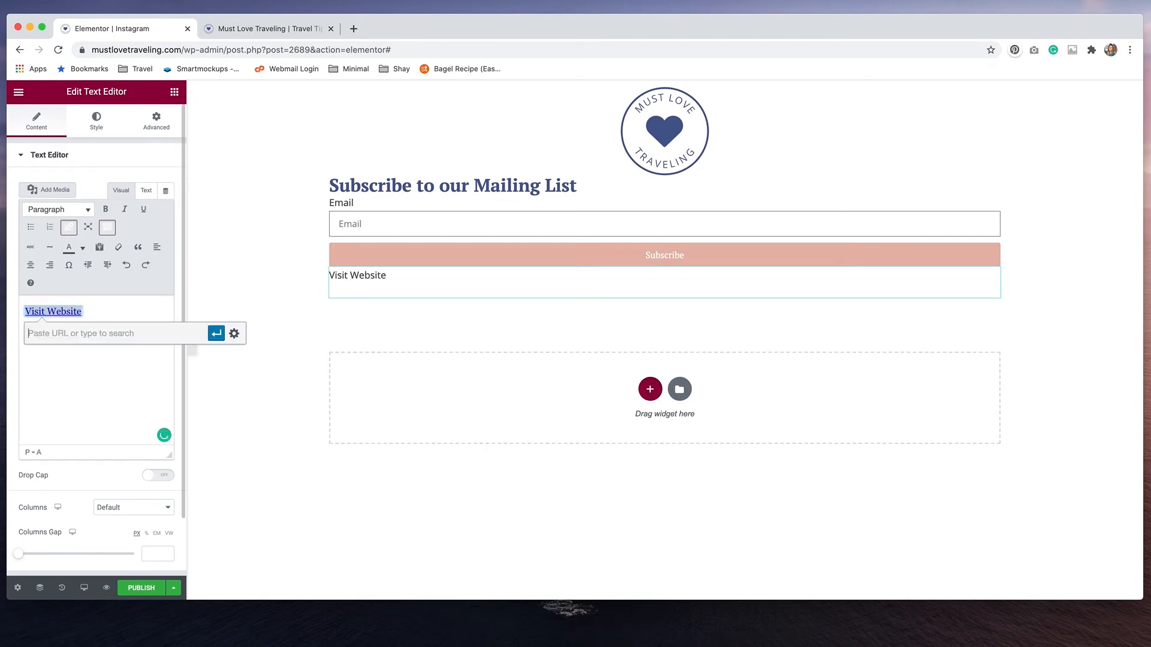
pyautogui.write('https')
pyautogui.write('://mustlovetra')
pyautogui.write('veling.com')
pyautogui.click(216, 333)
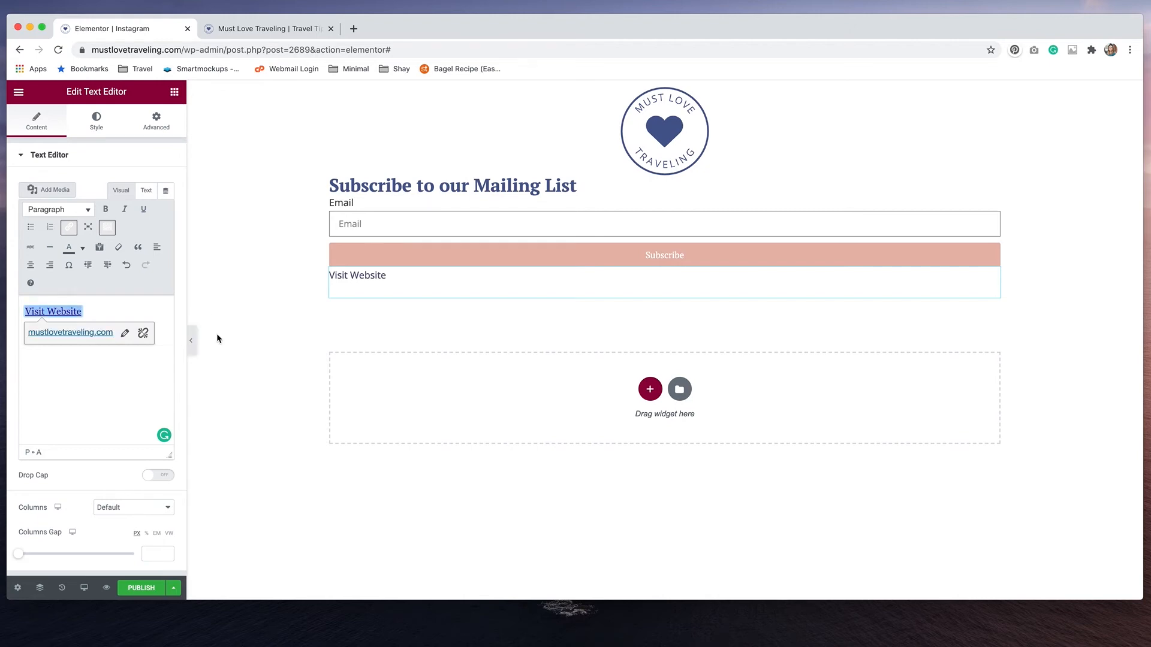
# Center-align the "Visit Website" text and the "Subscribe to our Mailing List" heading
pyautogui.click(96, 118)
pyautogui.click(134, 184)
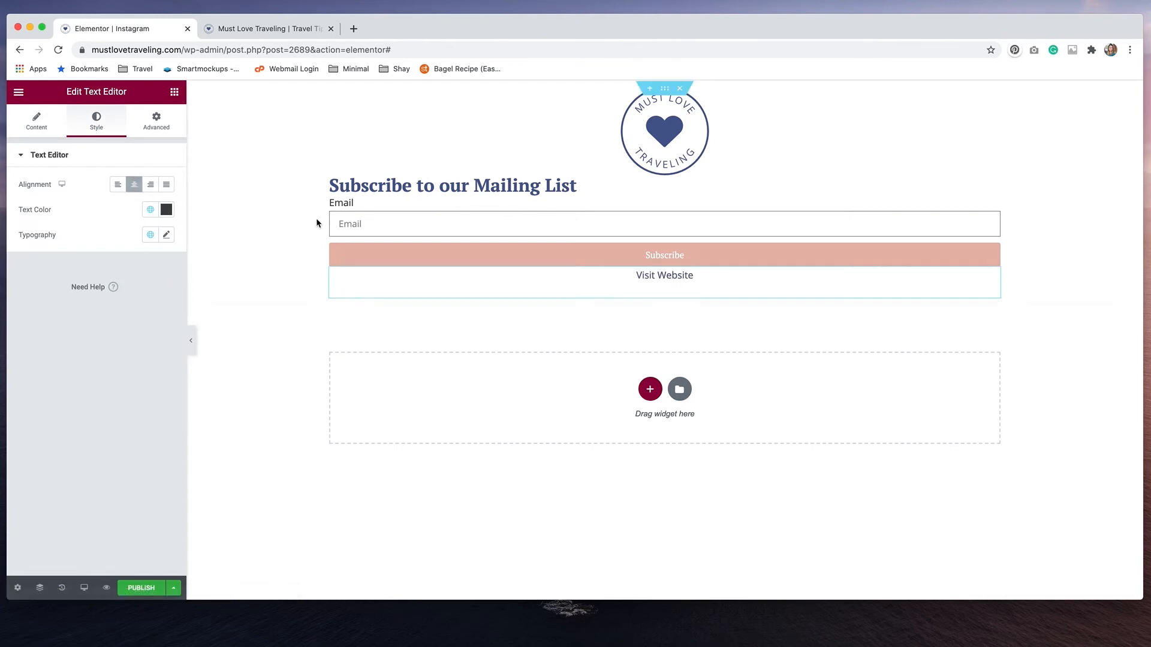
pyautogui.click(577, 186)
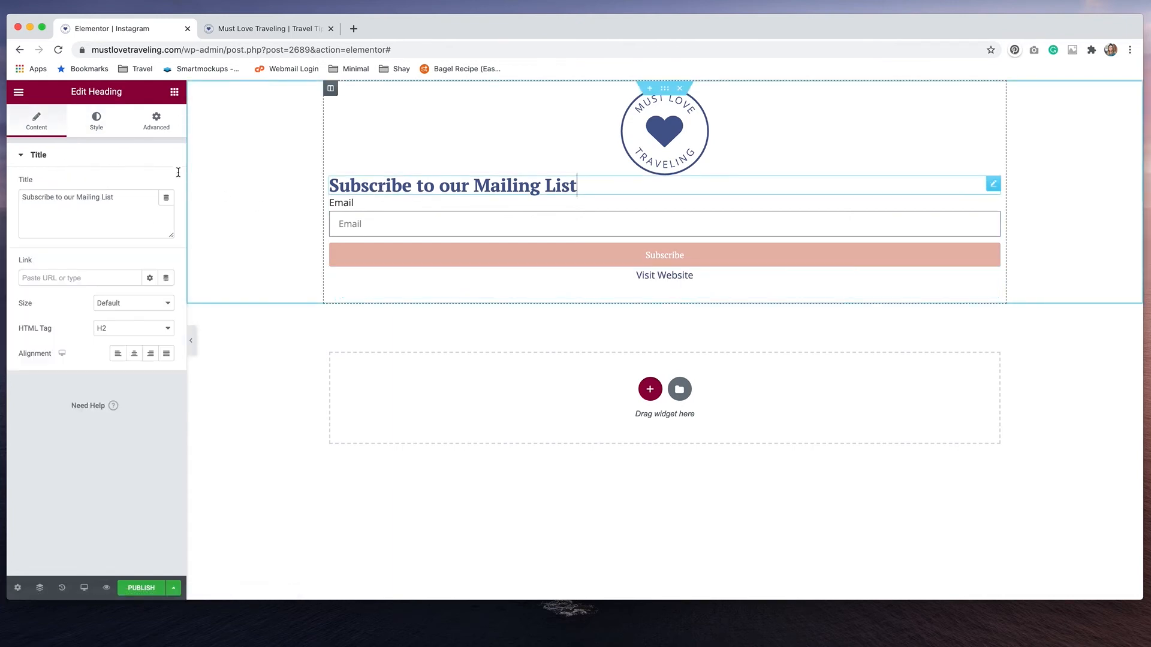
pyautogui.click(134, 353)
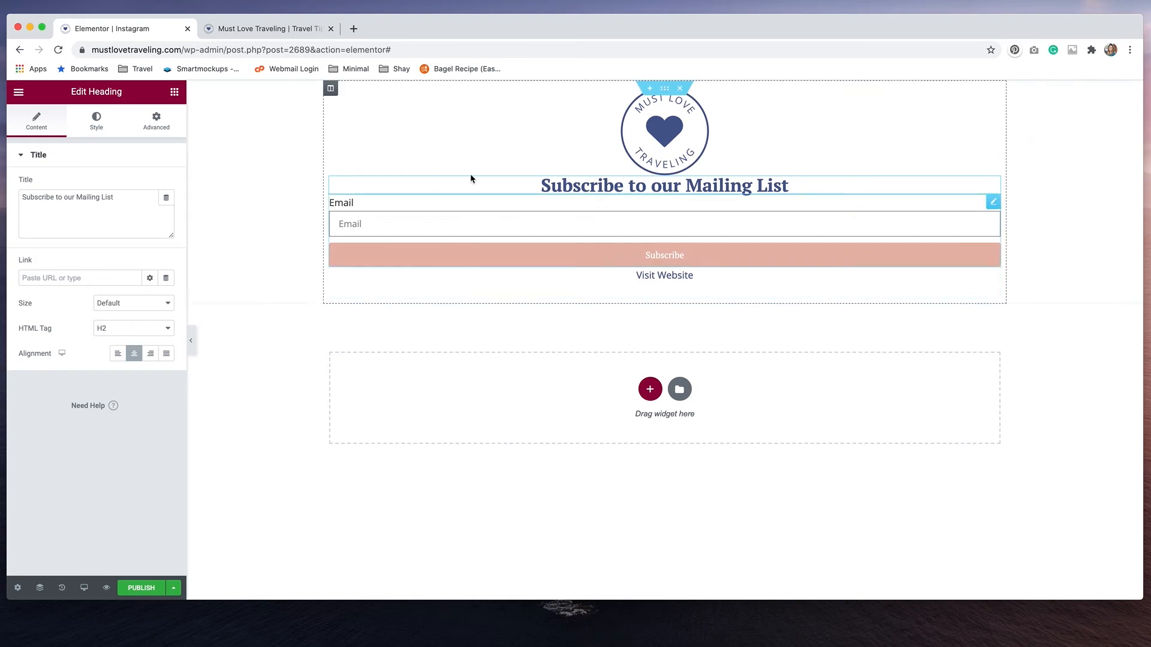
# Set the column's widgets space to 20 px and the section's columns gap to Wider
pyautogui.click(331, 89)
pyautogui.click(157, 259)
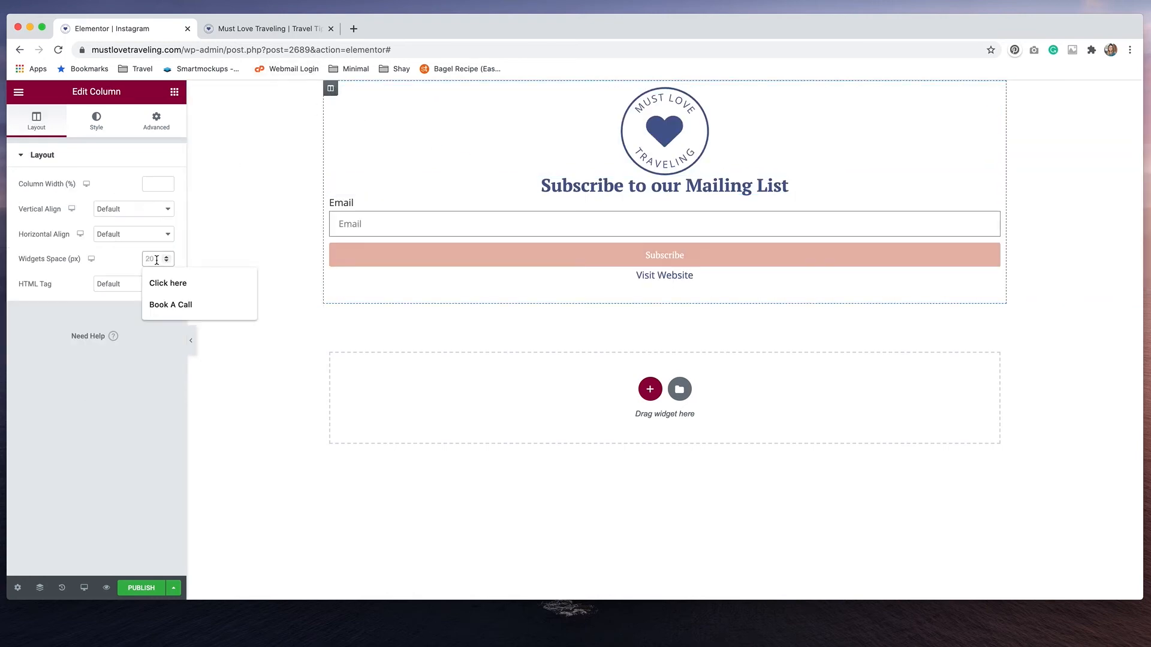
pyautogui.write('20')
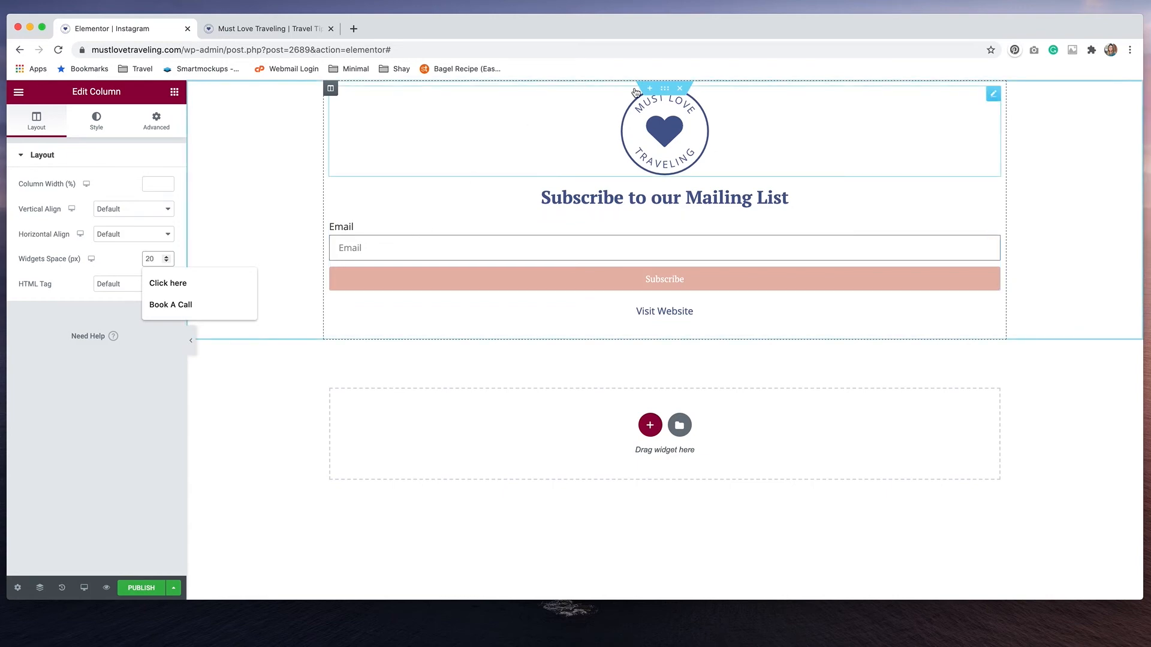
pyautogui.click(665, 88)
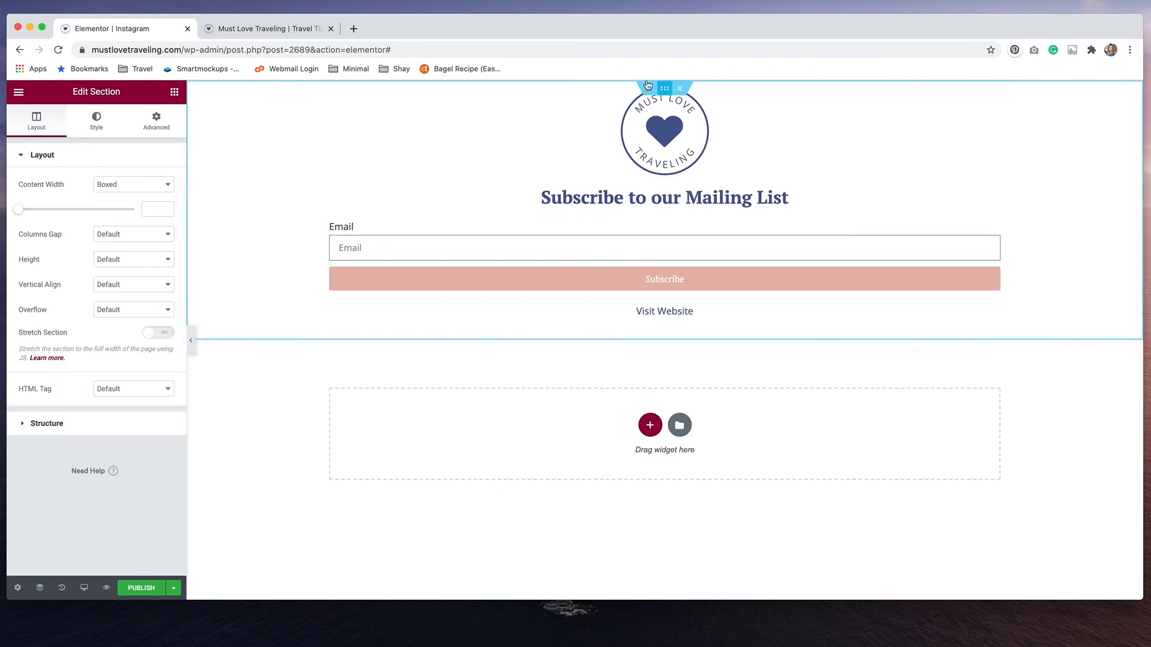
pyautogui.click(128, 234)
pyautogui.click(124, 291)
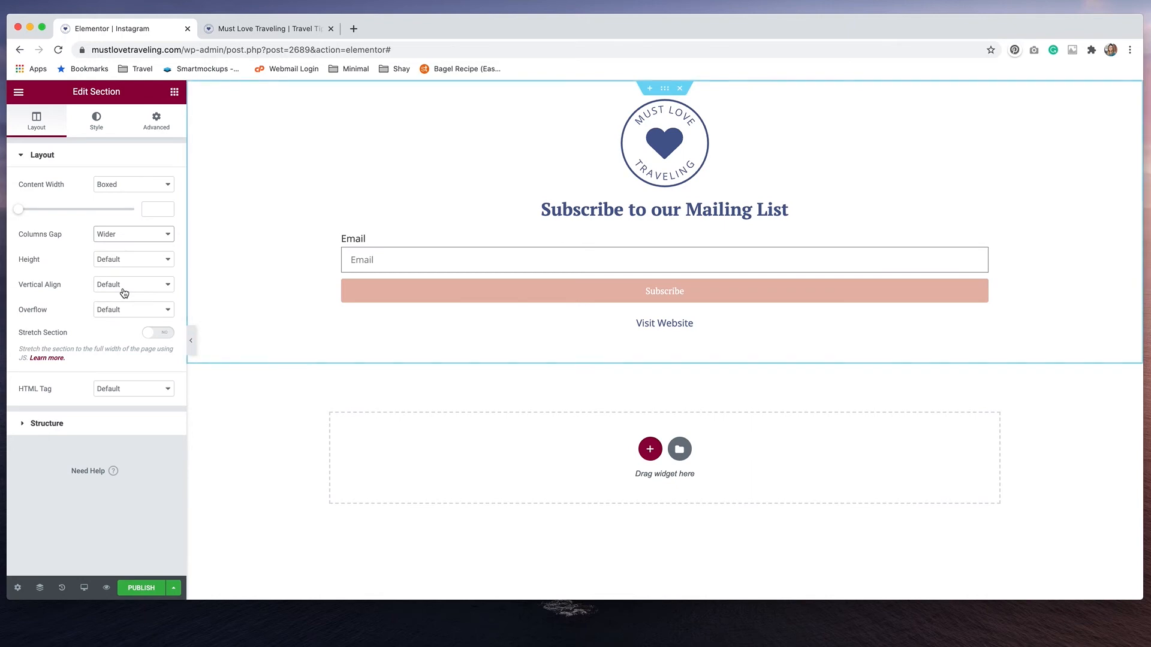
# Set the heading's mobile font size to 21 px in the mobile view, and return to the desktop view
pyautogui.click(87, 589)
pyautogui.click(81, 558)
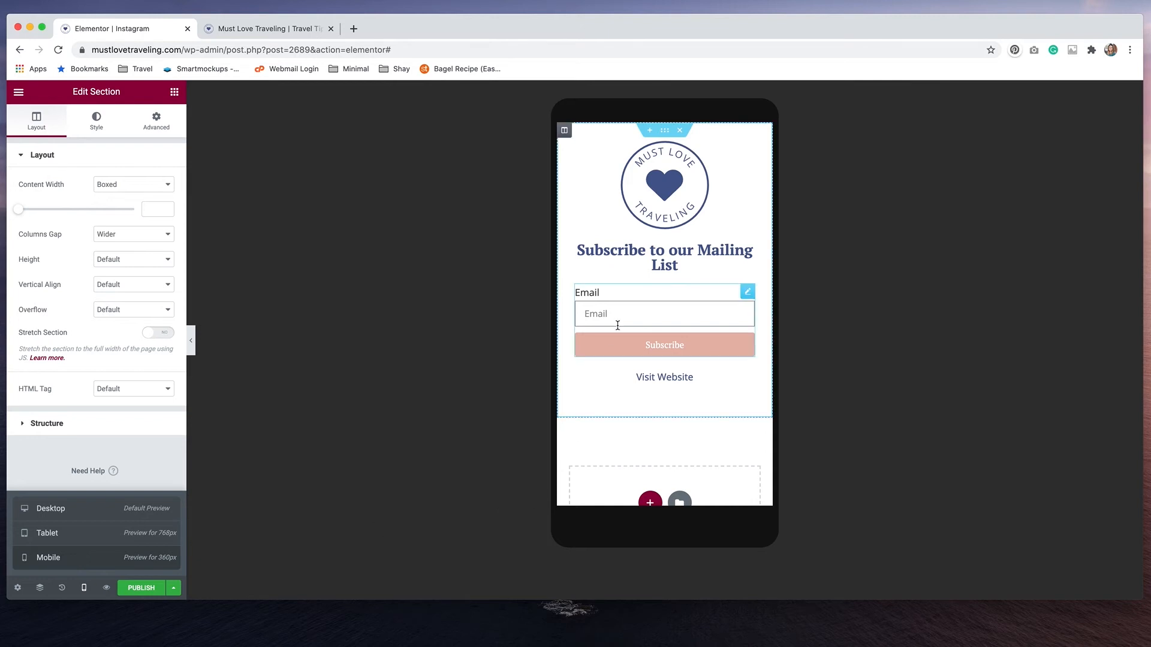
pyautogui.click(607, 255)
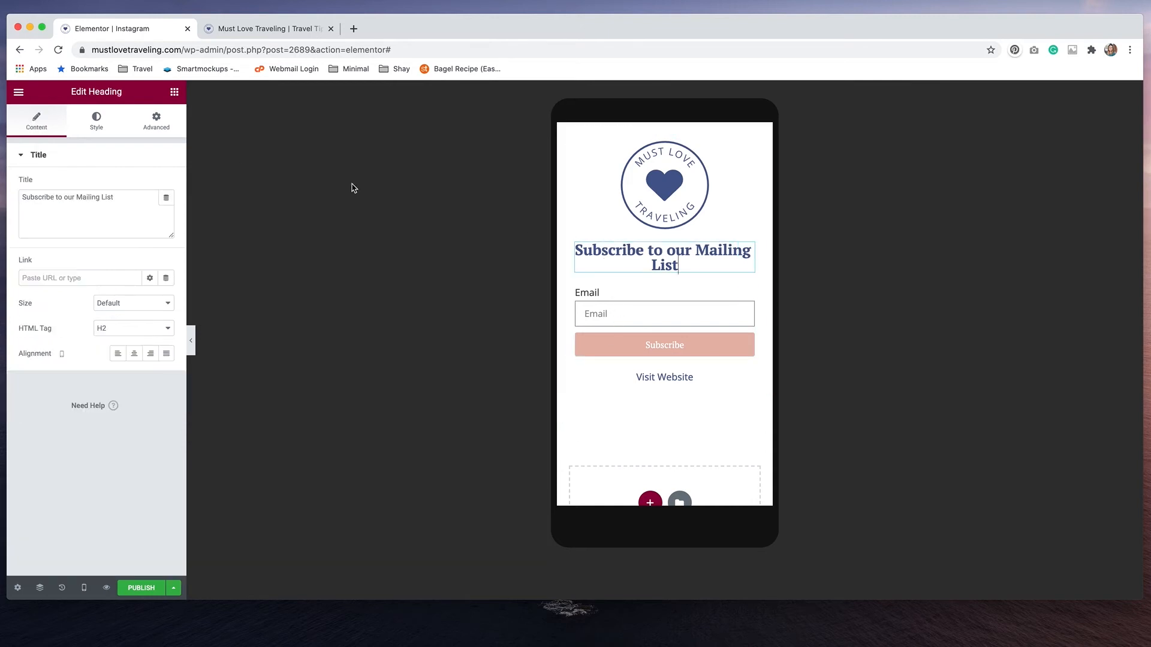
pyautogui.click(102, 129)
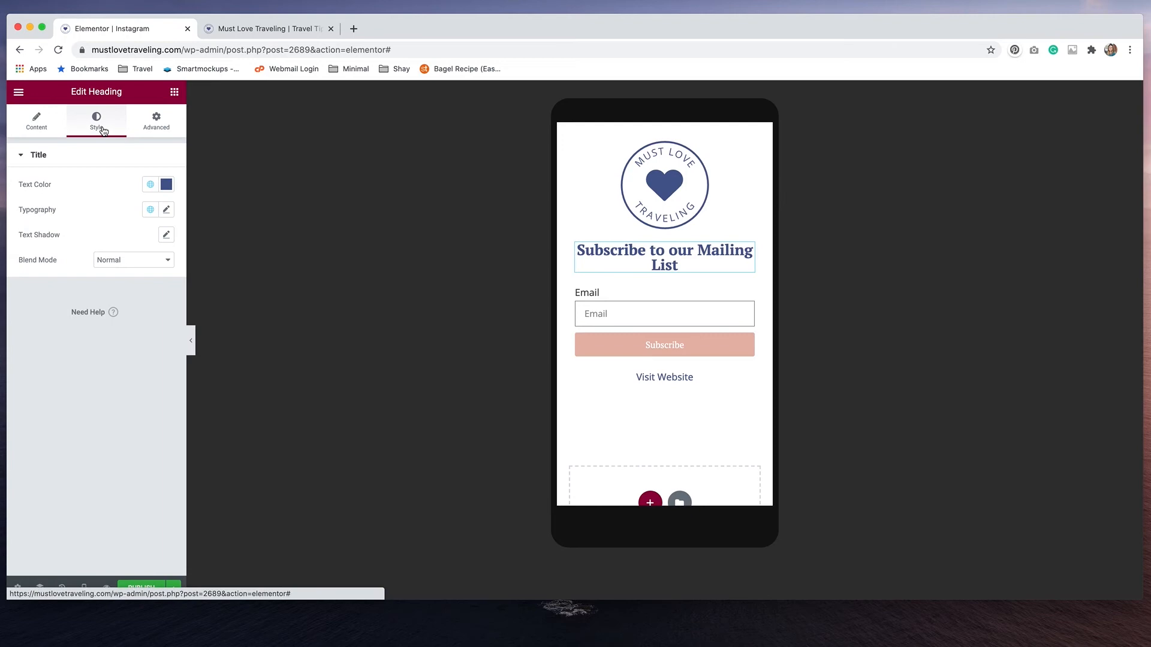
pyautogui.click(168, 210)
pyautogui.moveTo(27, 312); pyautogui.dragTo(36, 314)
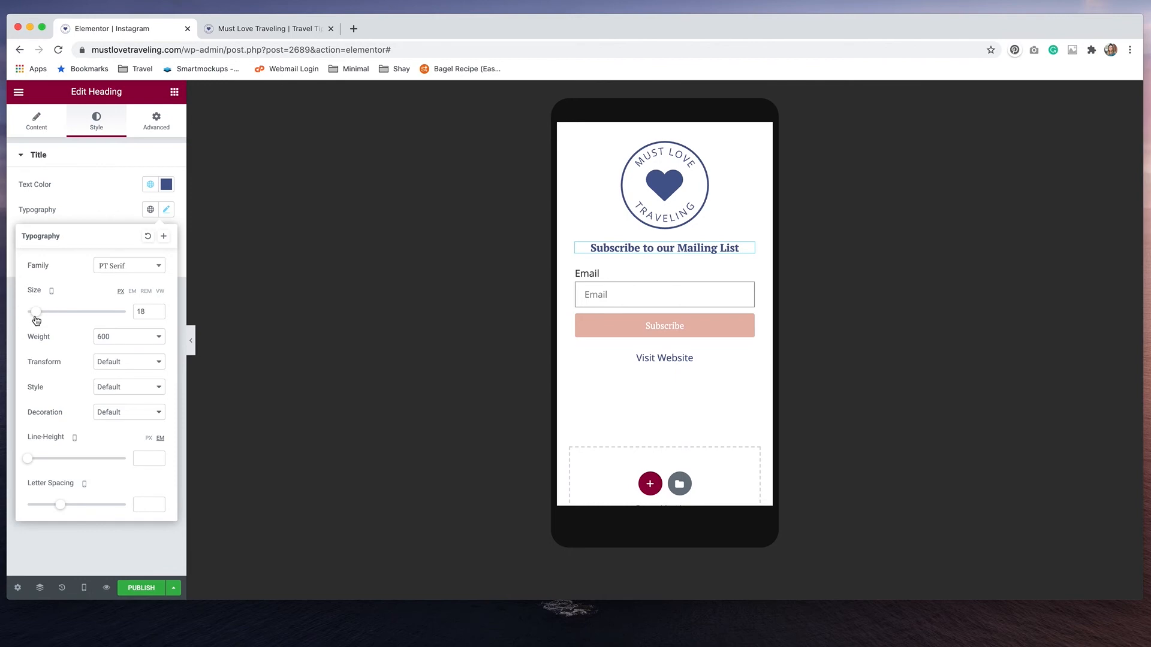
pyautogui.click(158, 310)
pyautogui.click(158, 309)
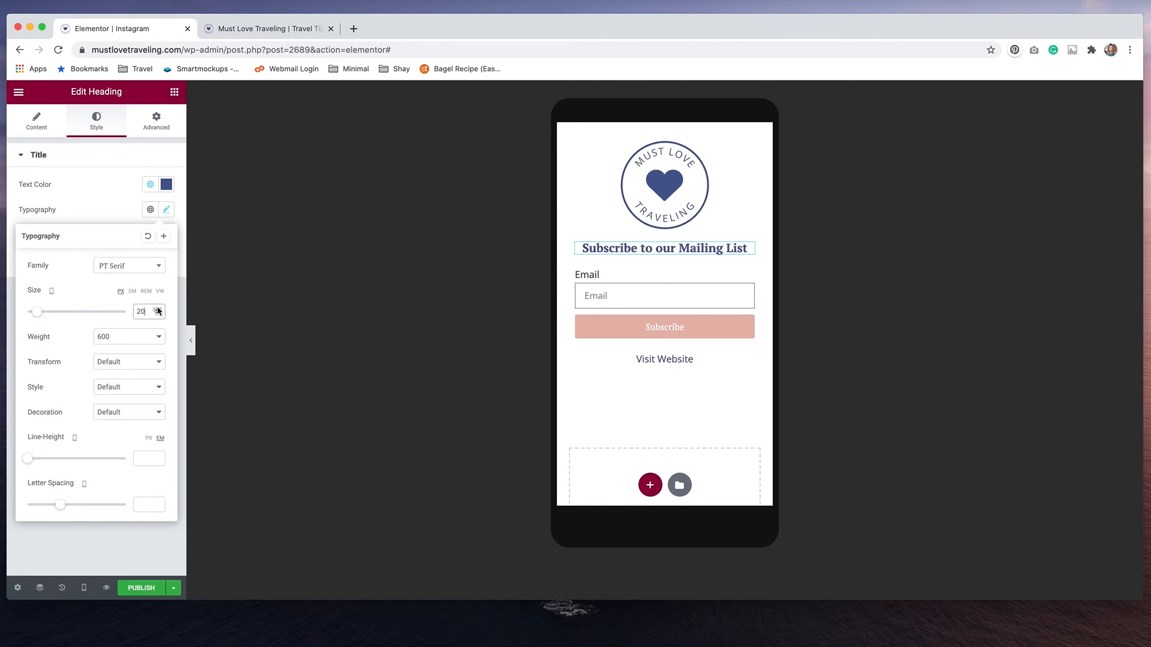
pyautogui.click(158, 309)
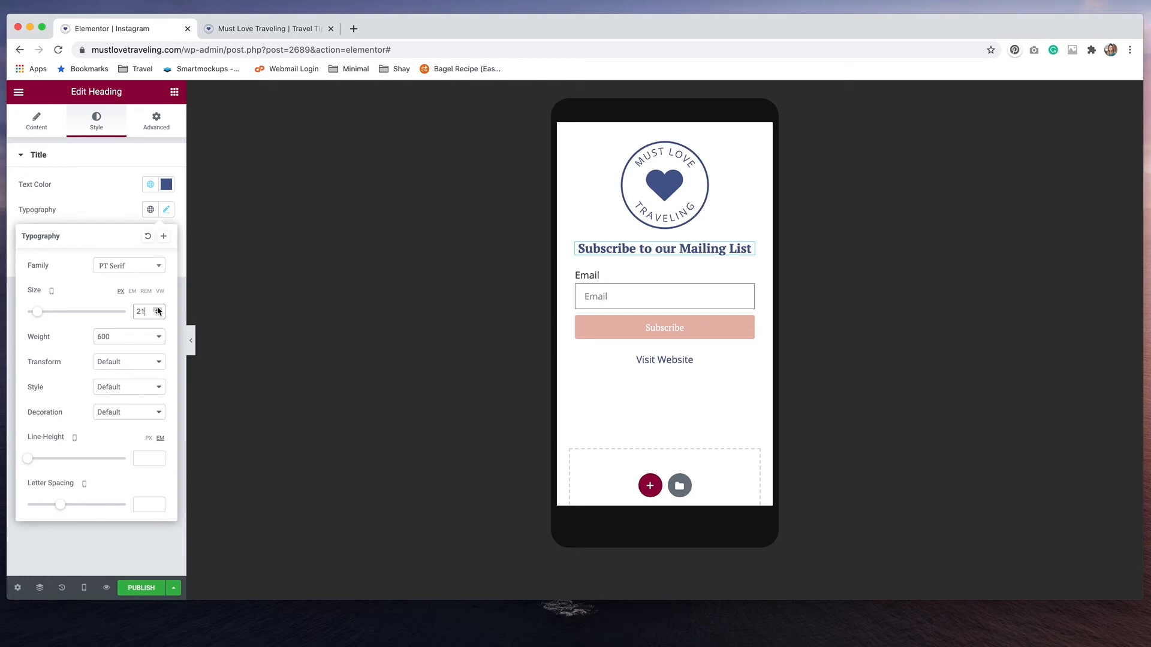
pyautogui.click(85, 588)
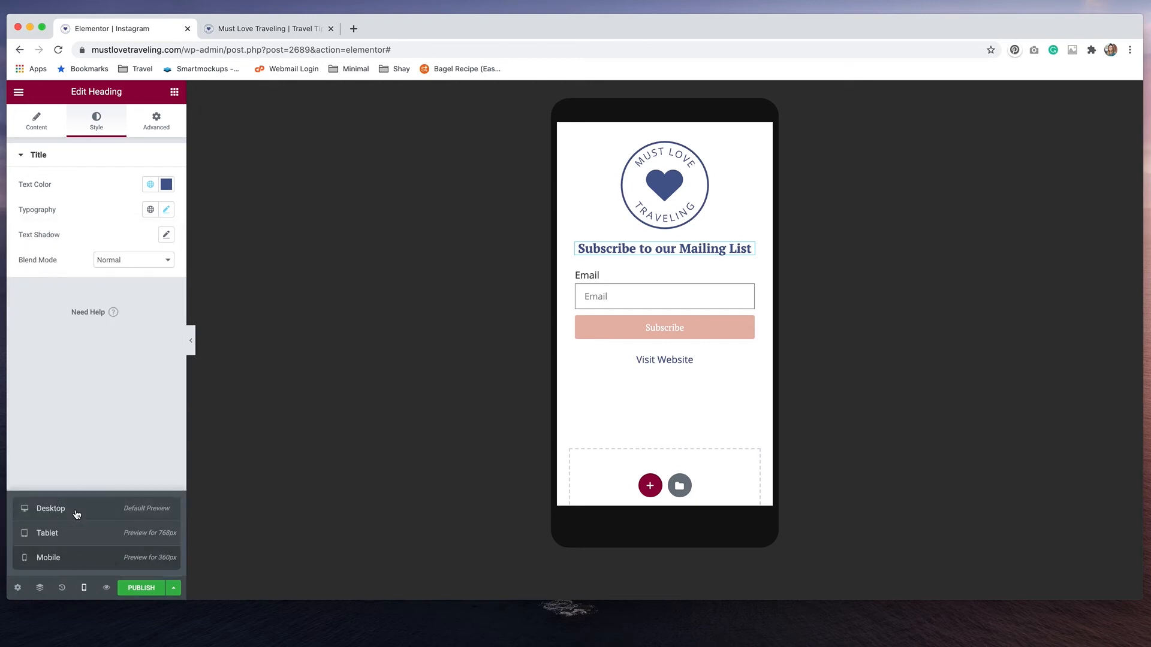
pyautogui.click(77, 512)
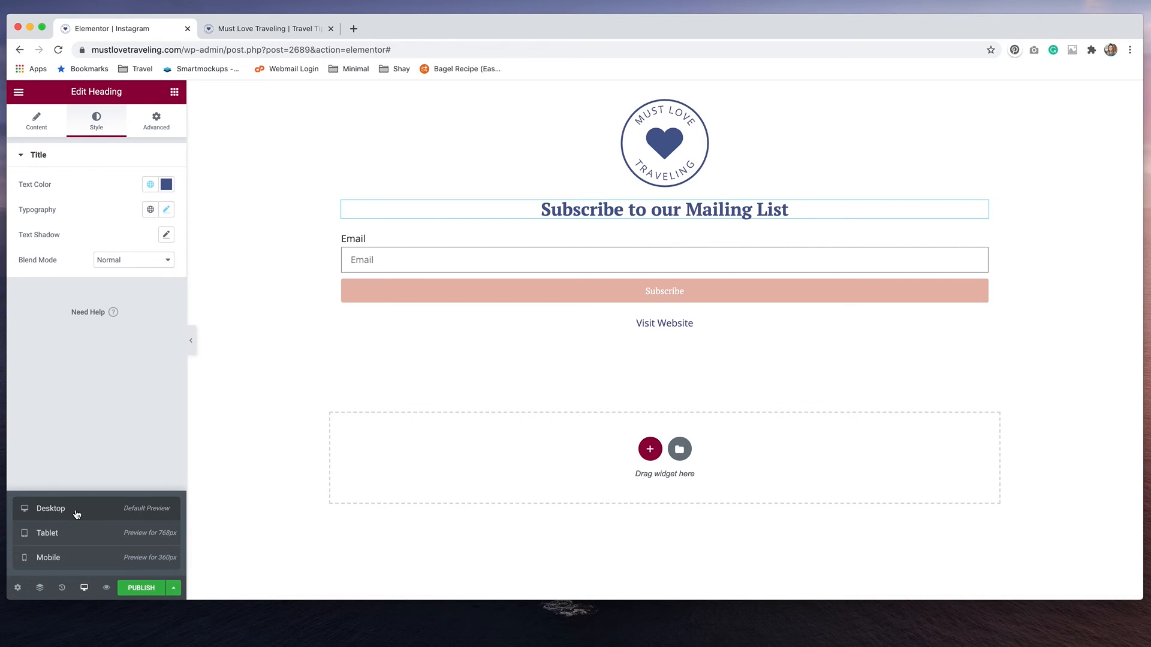
# Preview the page's changes, and publish the page and open its live version
pyautogui.click(107, 589)
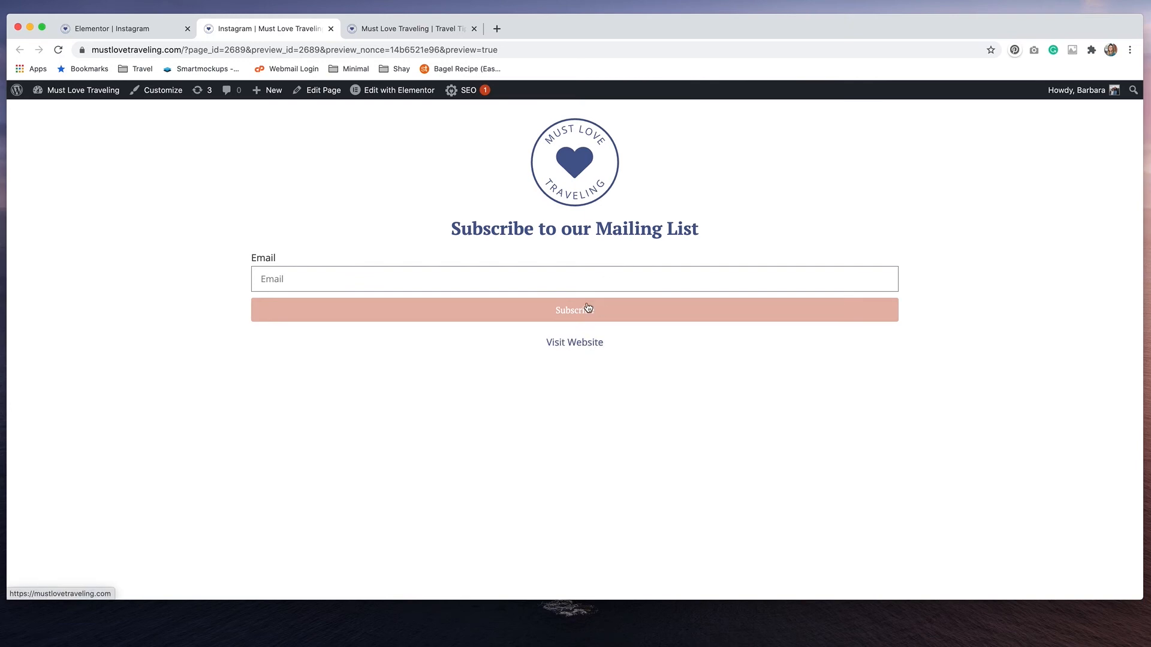
pyautogui.click(147, 30)
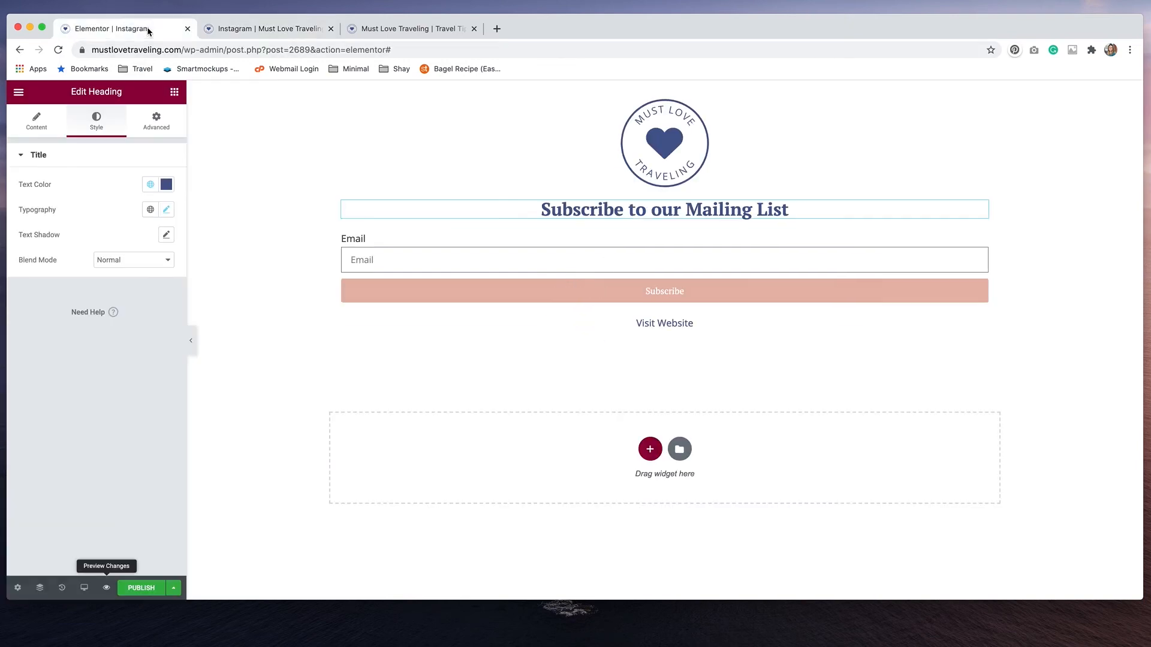
pyautogui.click(138, 590)
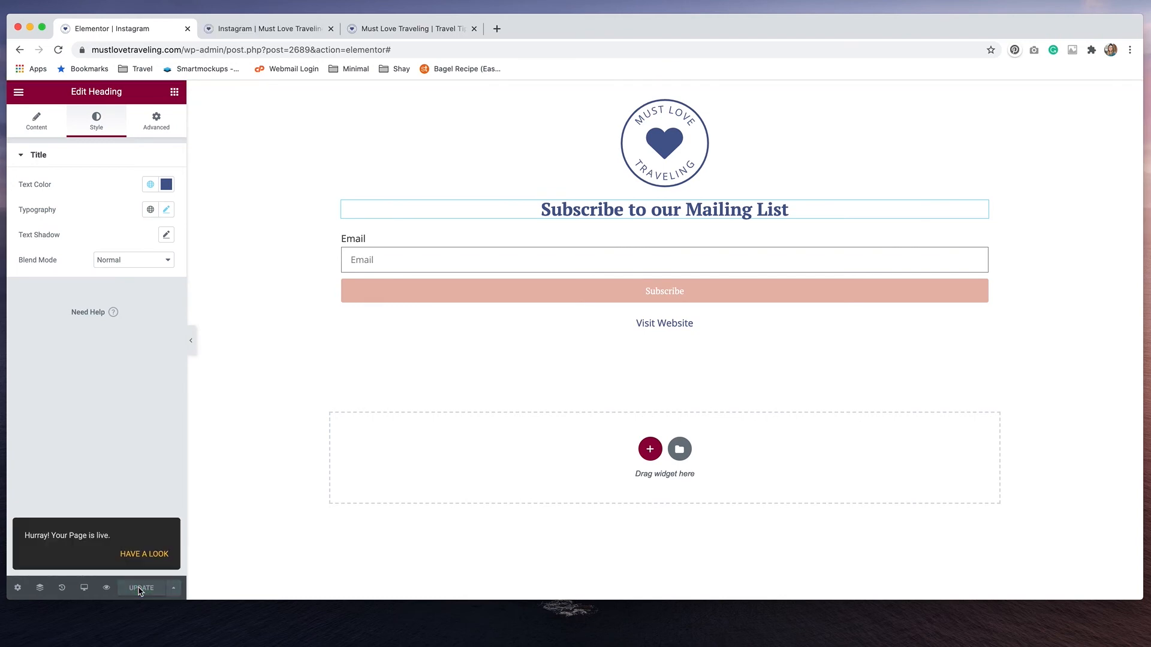
pyautogui.click(145, 556)
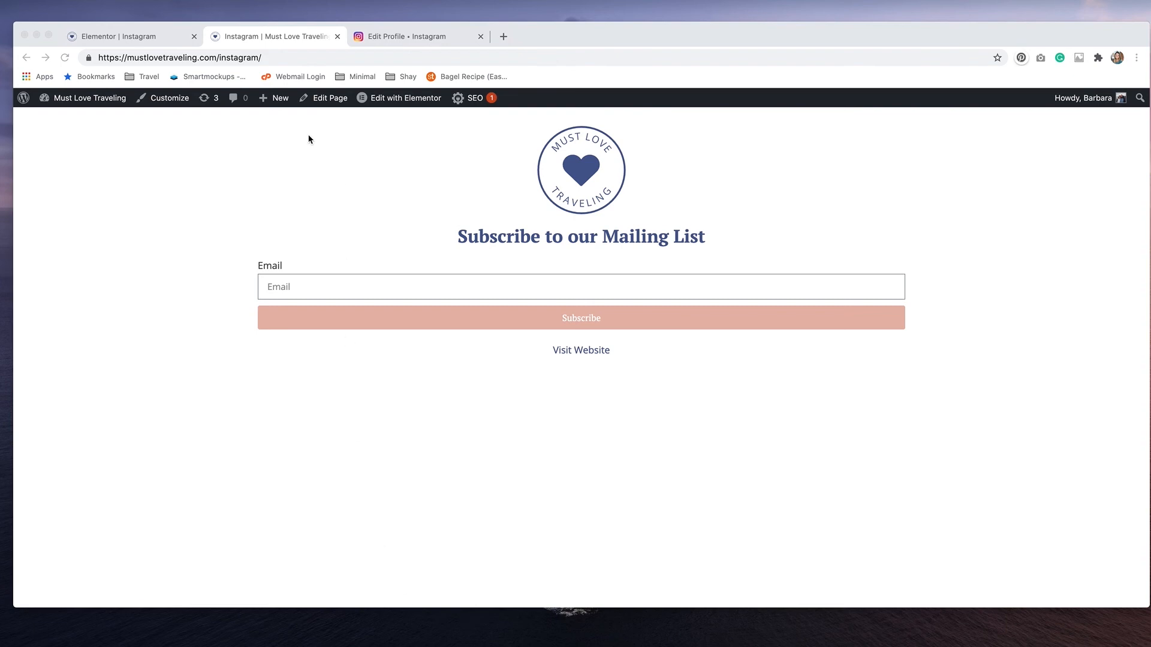
pyautogui.click(283, 55)
pyautogui.click(283, 54)
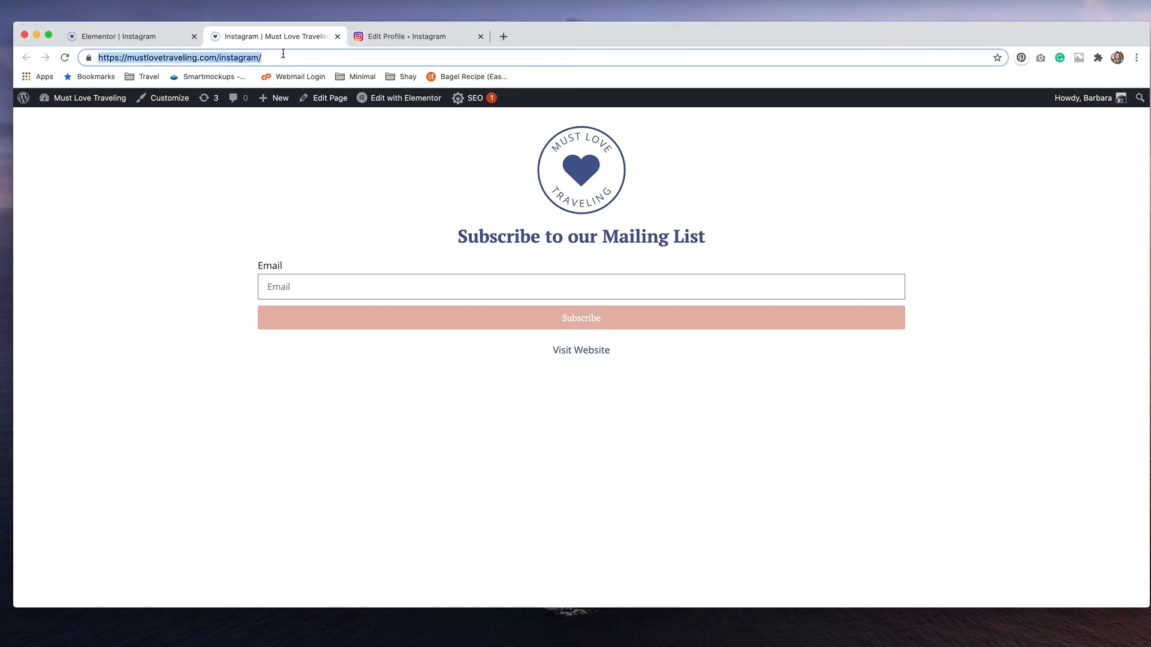
pyautogui.click(403, 36)
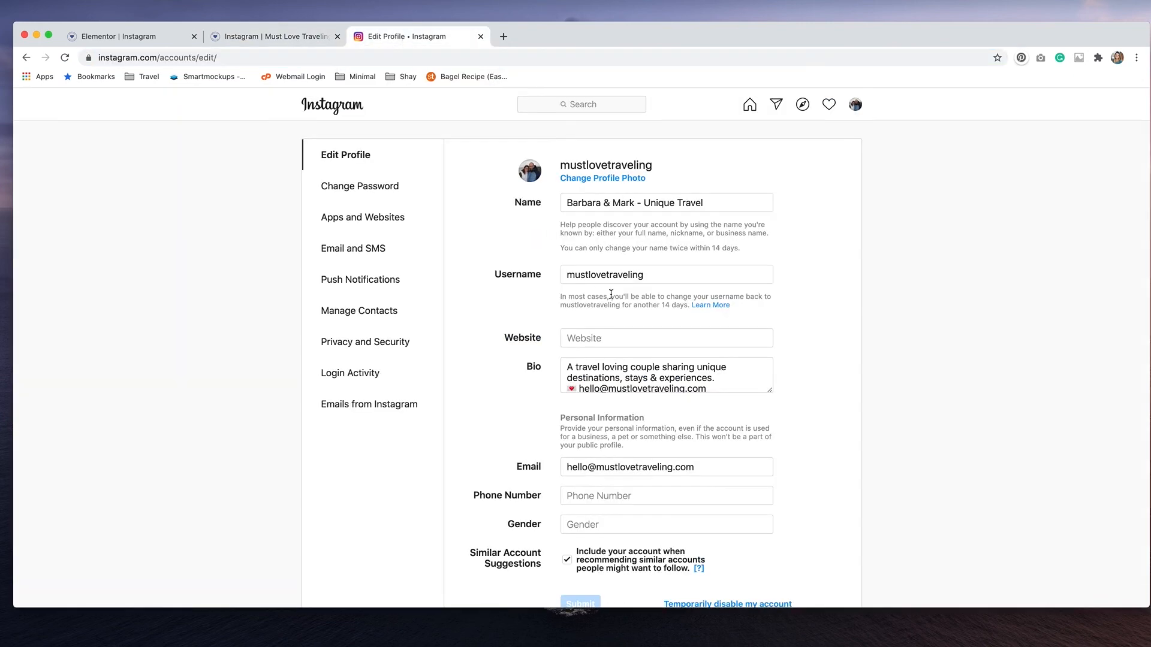
pyautogui.click(608, 343)
pyautogui.press('Down')
pyautogui.press('Return')
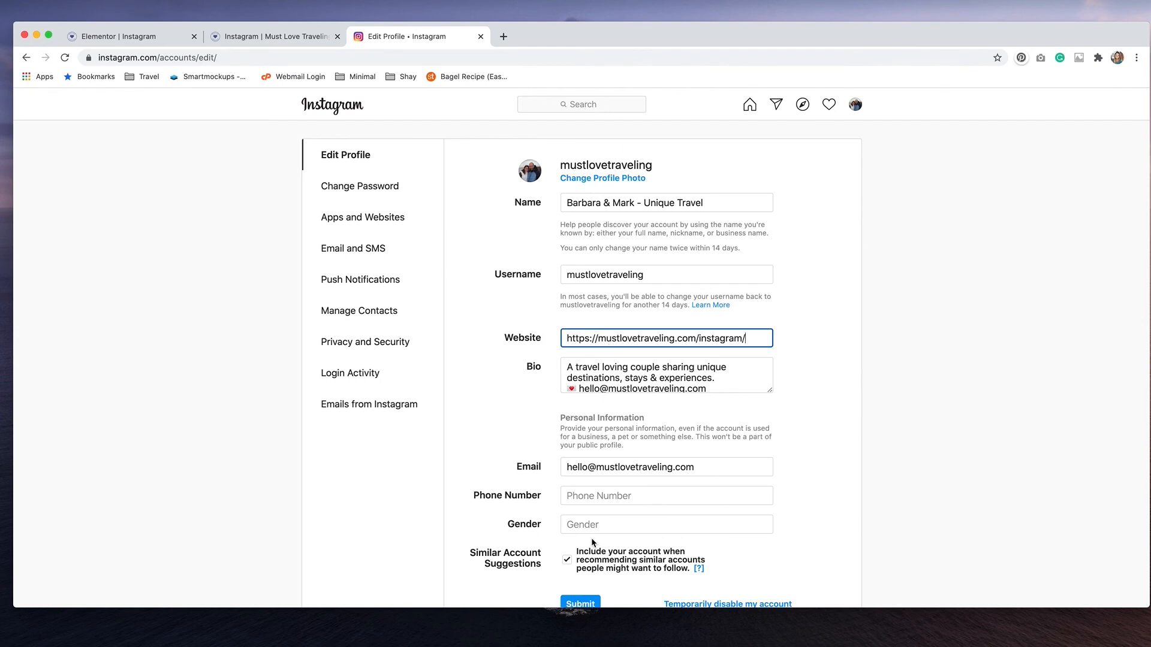
pyautogui.scroll(-3, 591, 538)
pyautogui.click(584, 504)
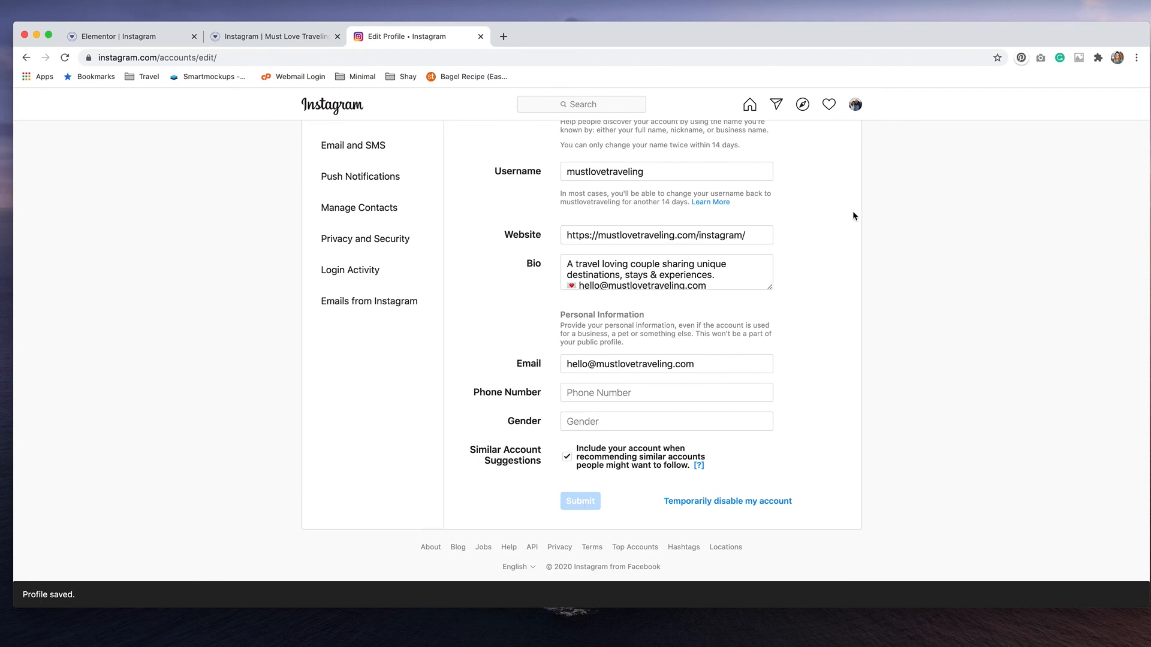
# Open the mustlovetraveling Instagram profile and follow its mustlovetraveling.com/instagram link to check the landing page
pyautogui.click(855, 105)
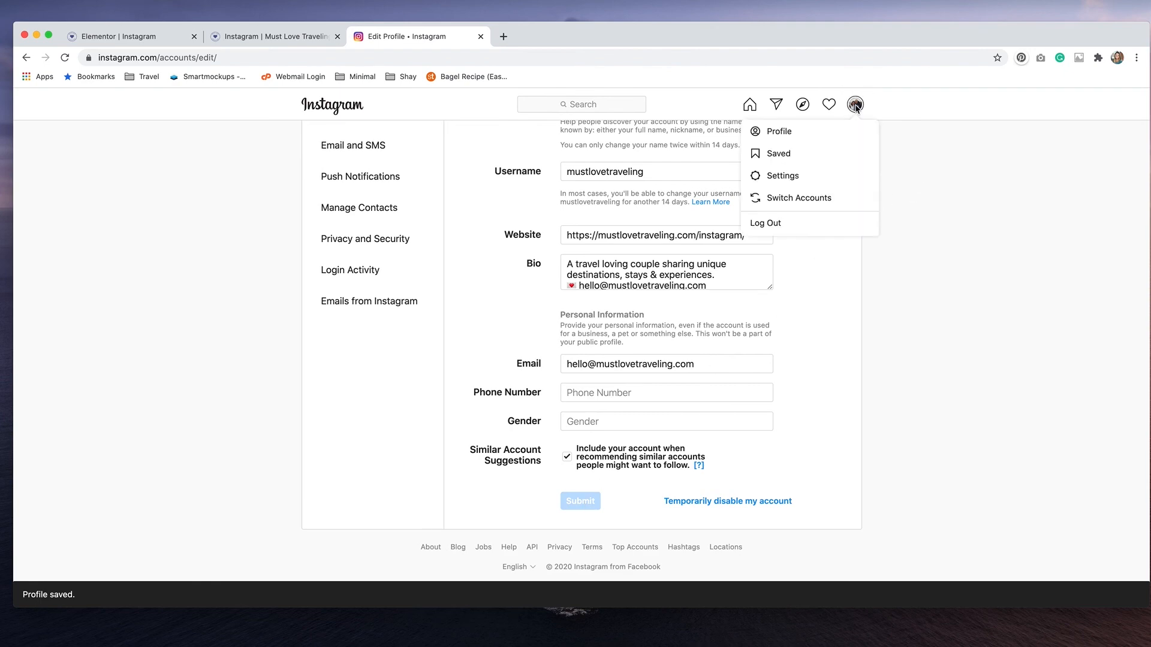
pyautogui.click(819, 131)
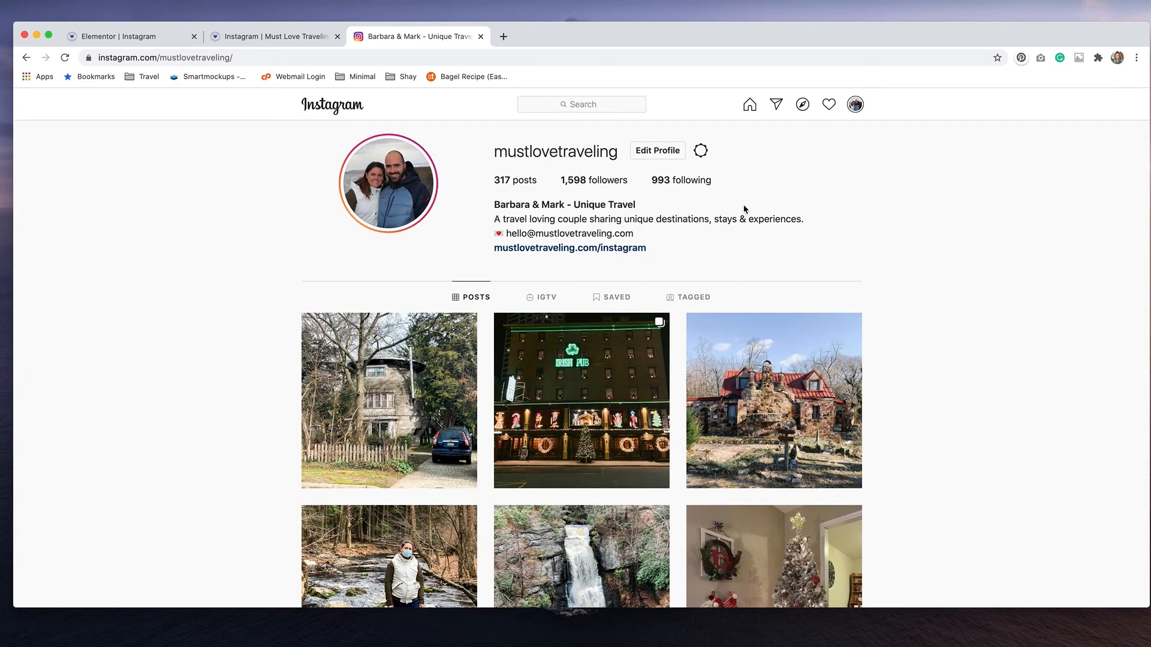
pyautogui.click(553, 251)
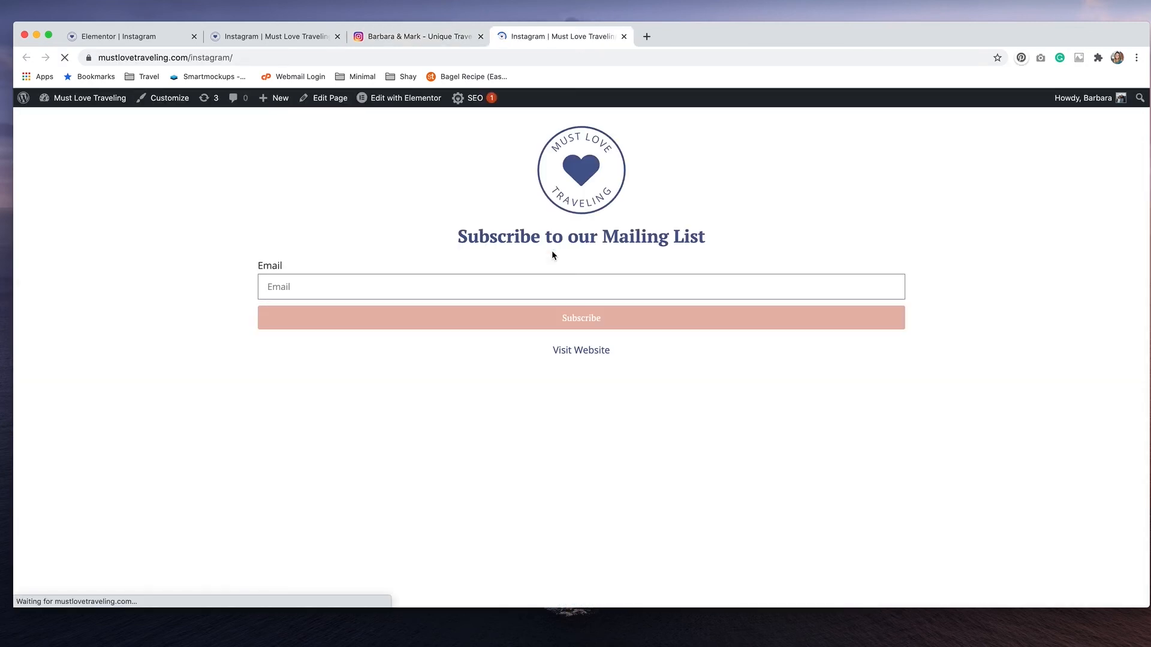